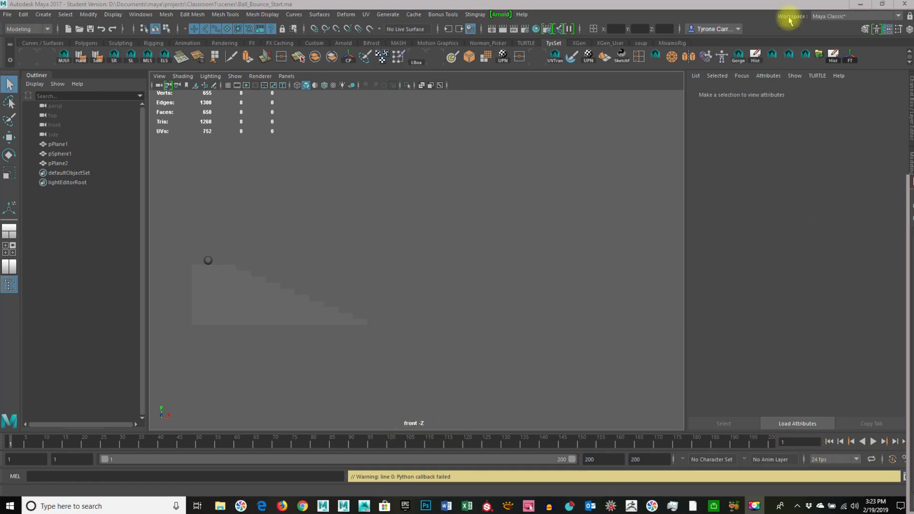
Step: Open the Time Slider preferences, set the time slider height to 4x, and keep the playback speed at 24 fps x 1
double_click(773, 9)
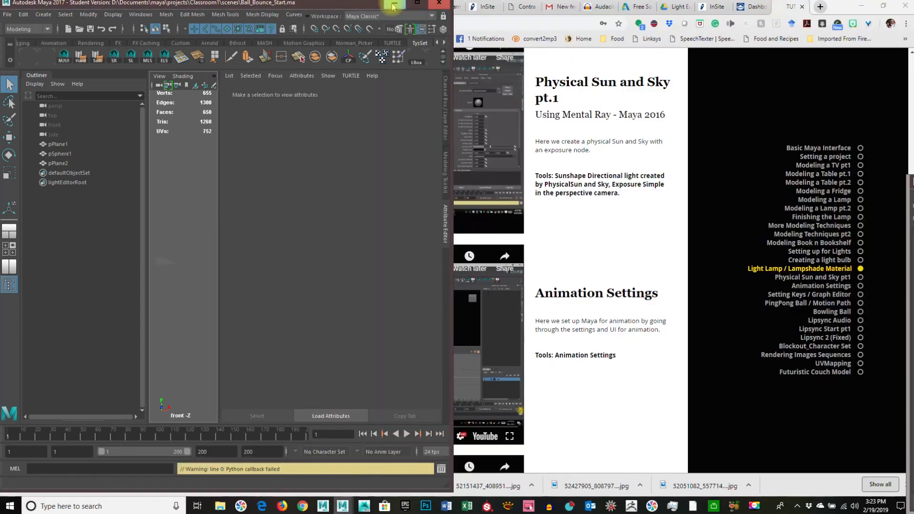
double_click(349, 4)
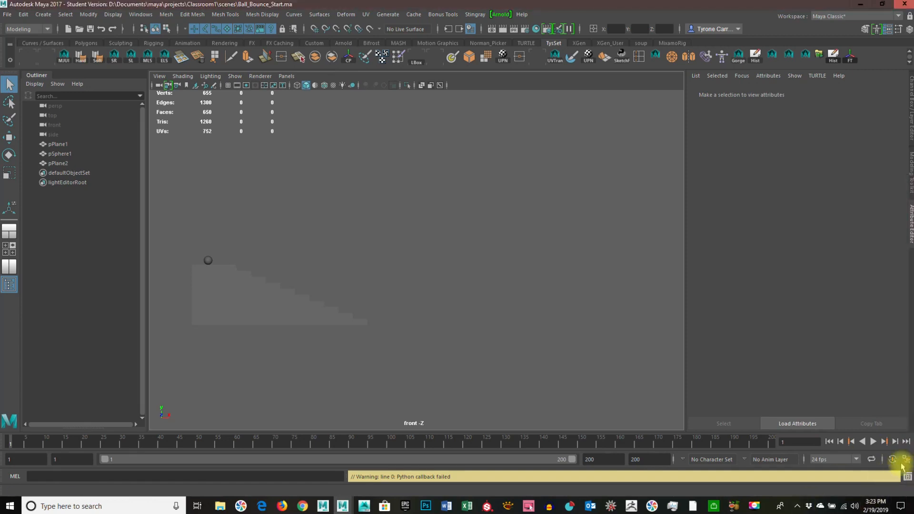
left_click(907, 460)
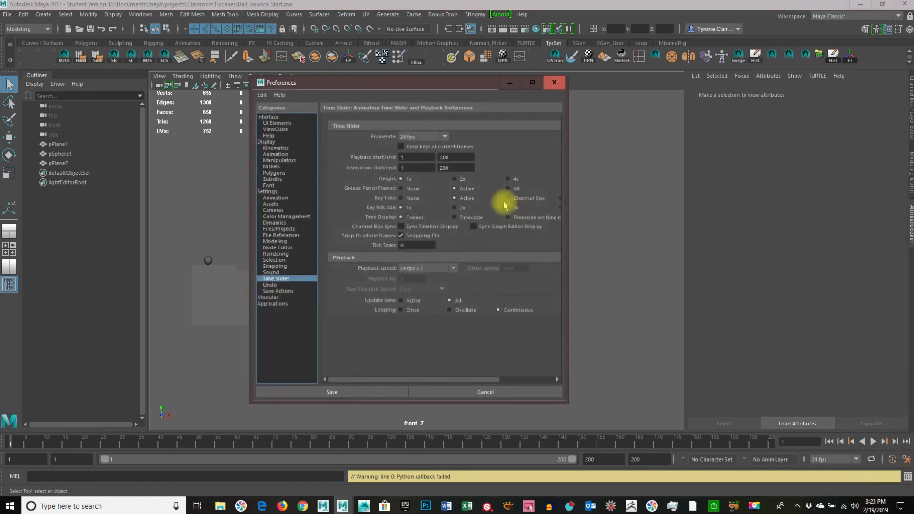
left_click(507, 179)
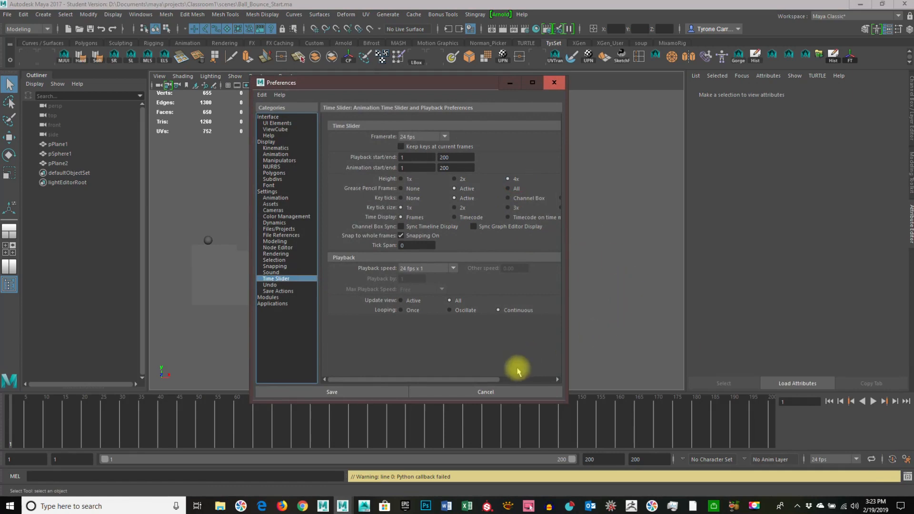
left_click(443, 266)
left_click(443, 267)
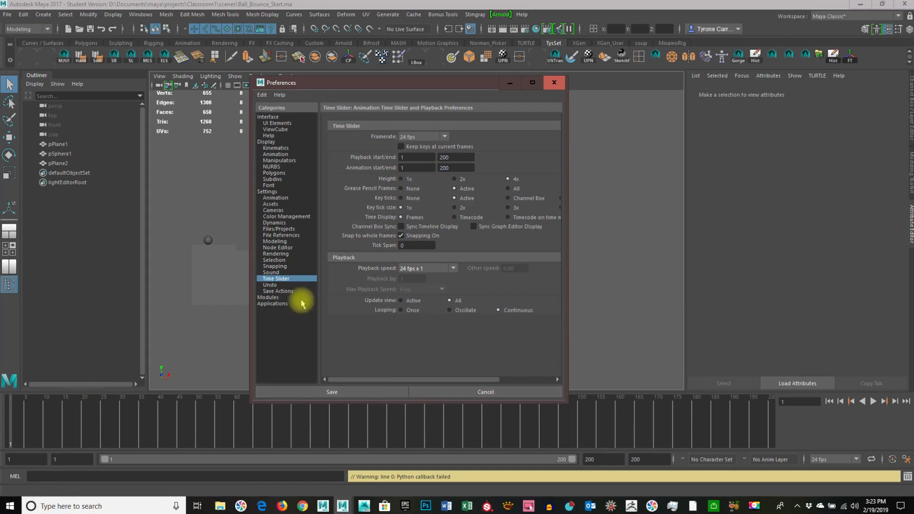
Step: Review the Undo and Animation settings categories and save the preferences
left_click(272, 285)
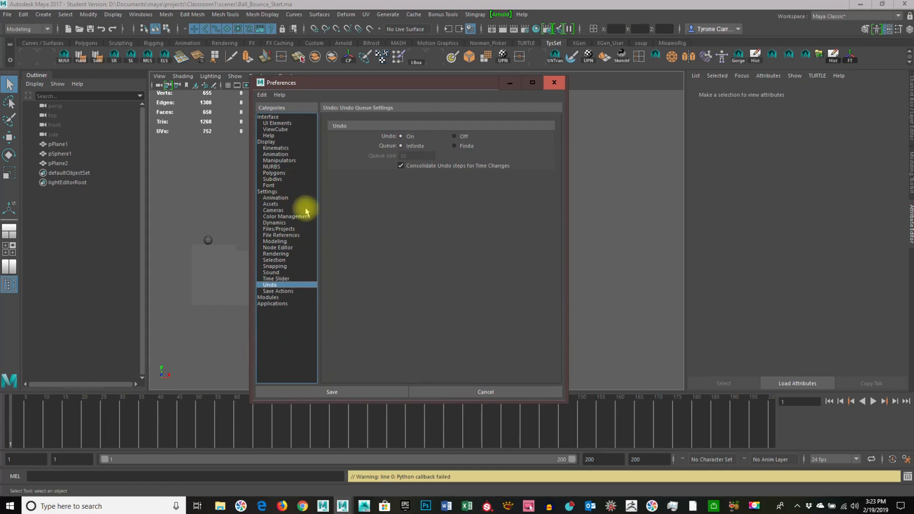
left_click(269, 198)
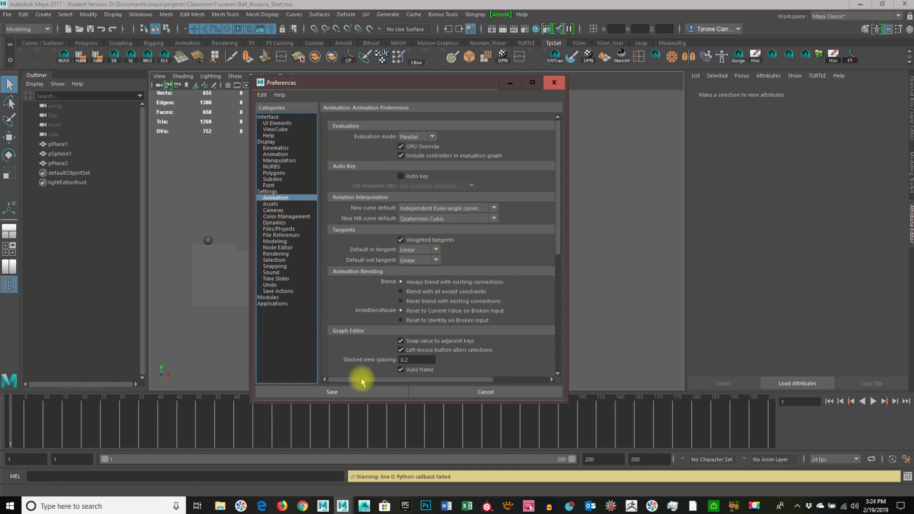
left_click(350, 391)
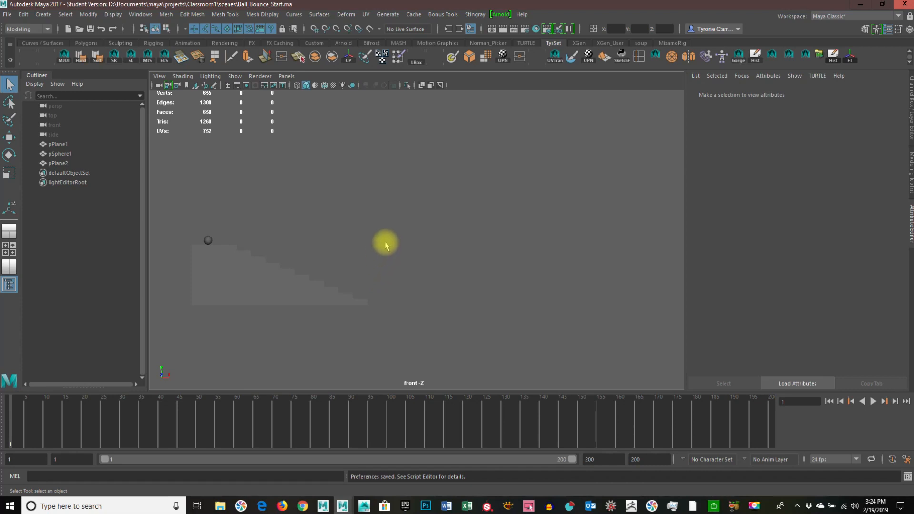
Step: Cycle the viewport background colors and settle on solid black
key("alt+b")
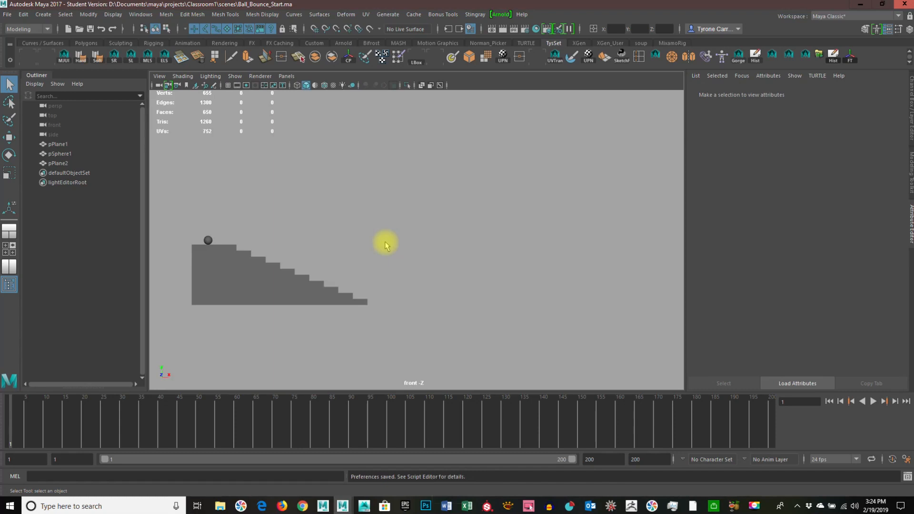
key("alt+b")
key("alt+b")
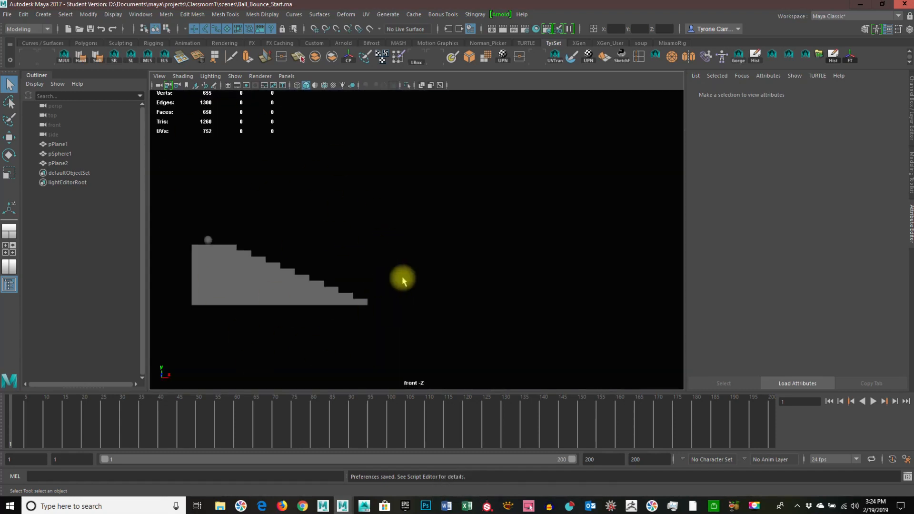
key("alt+b")
key("alt+b")
key("alt+b")
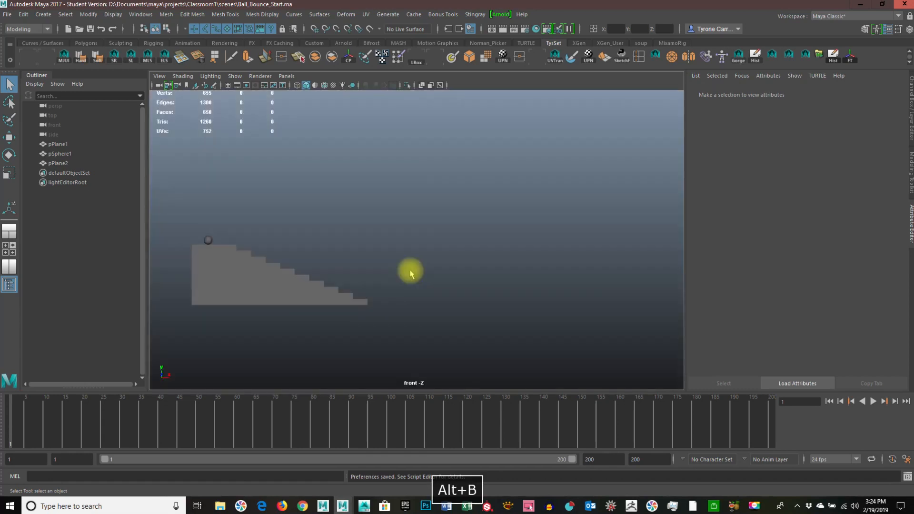
key("alt+b")
key("alt+b")
key("alt+b")
key("alt+b")
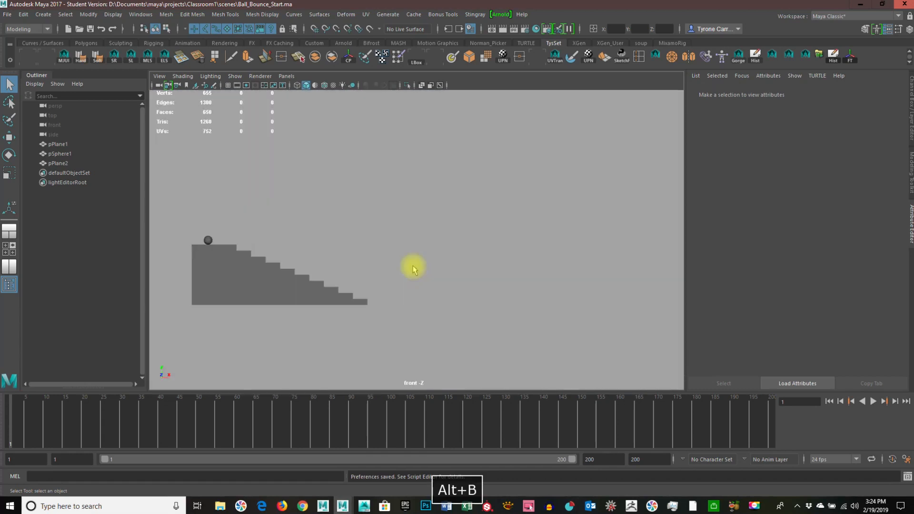
key("alt+b")
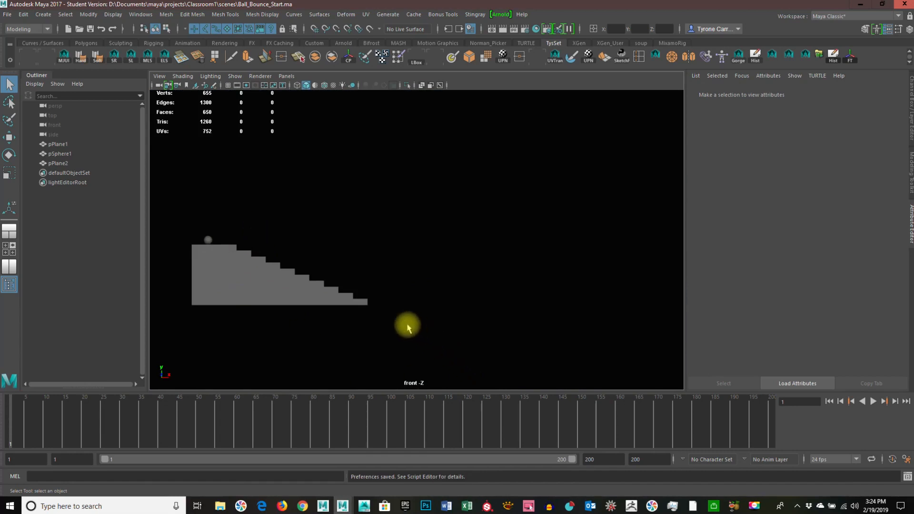
Step: Switch the viewport from the front view to the Perspective View
key("space")
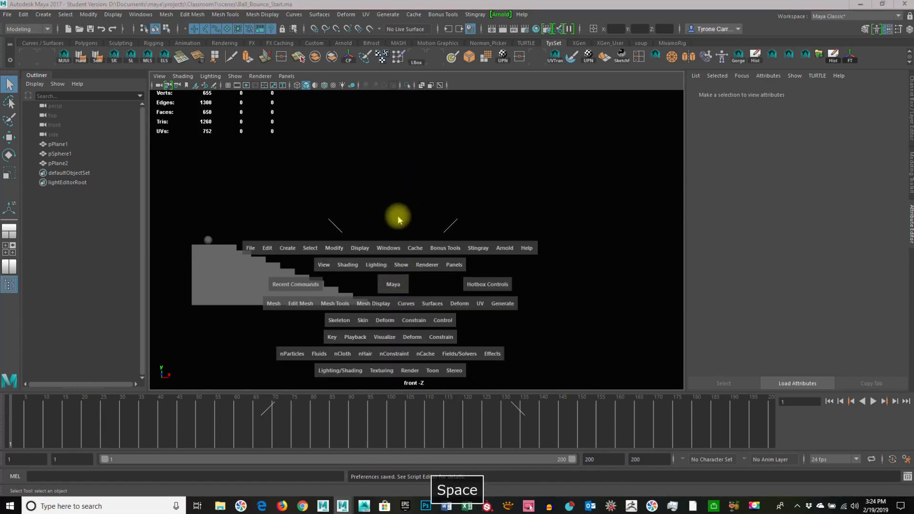
left_click(399, 286)
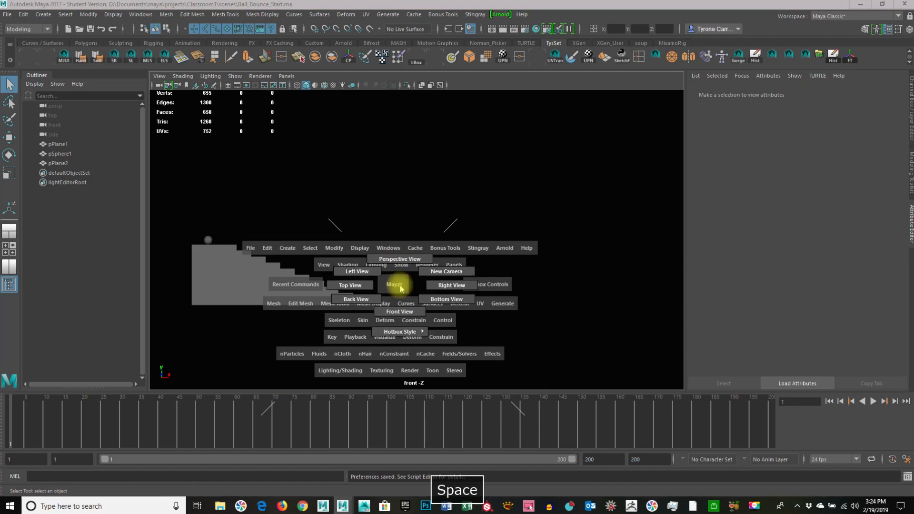
left_click_drag(401, 288, 395, 260)
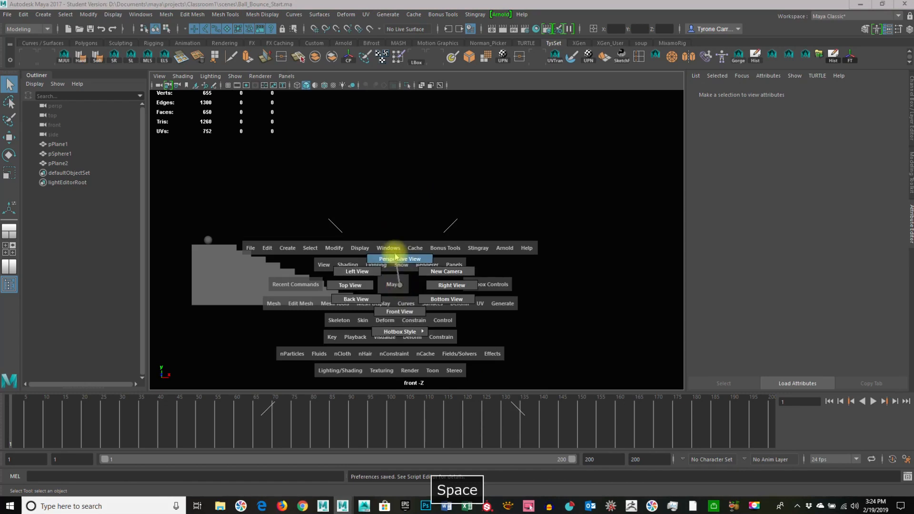
left_click_drag(395, 257, 395, 254)
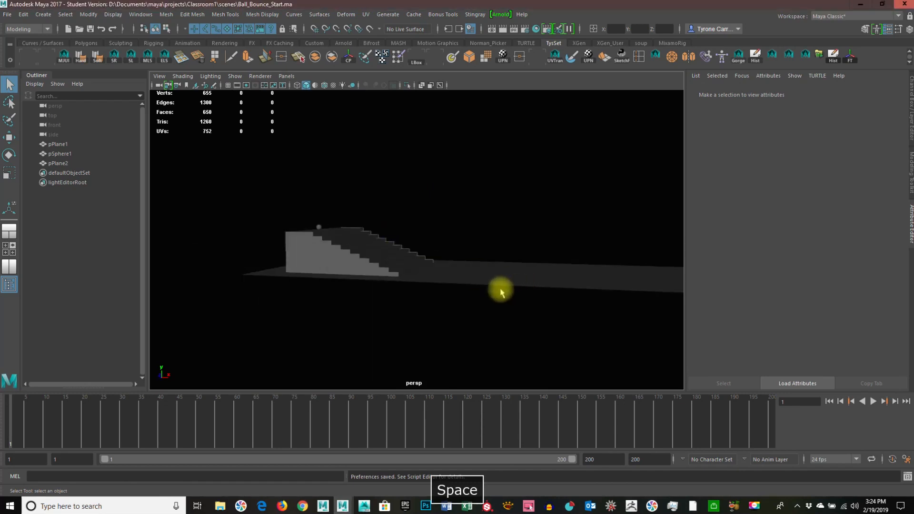
left_click_drag(498, 289, 430, 233, "alt")
middle_click_drag(380, 253, 443, 266, "alt")
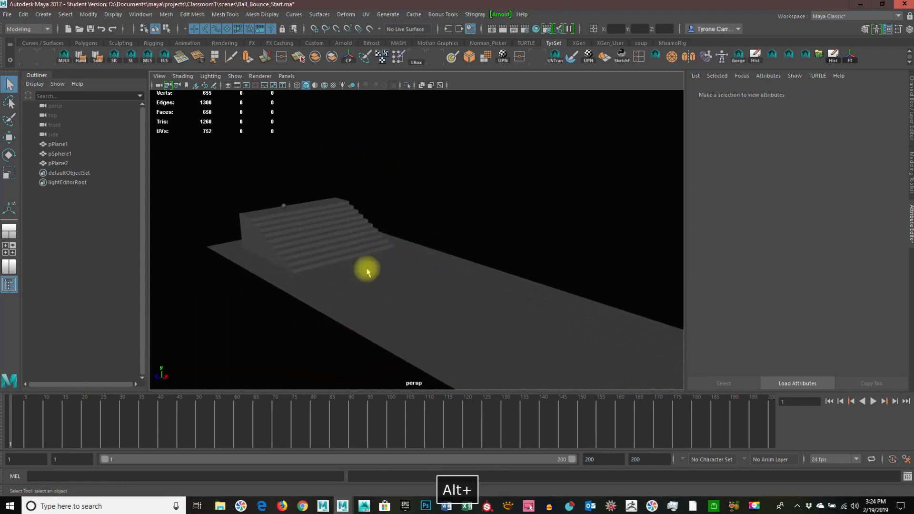
right_click_drag(491, 267, 469, 262, "alt")
middle_click_drag(469, 265, 418, 251, "alt")
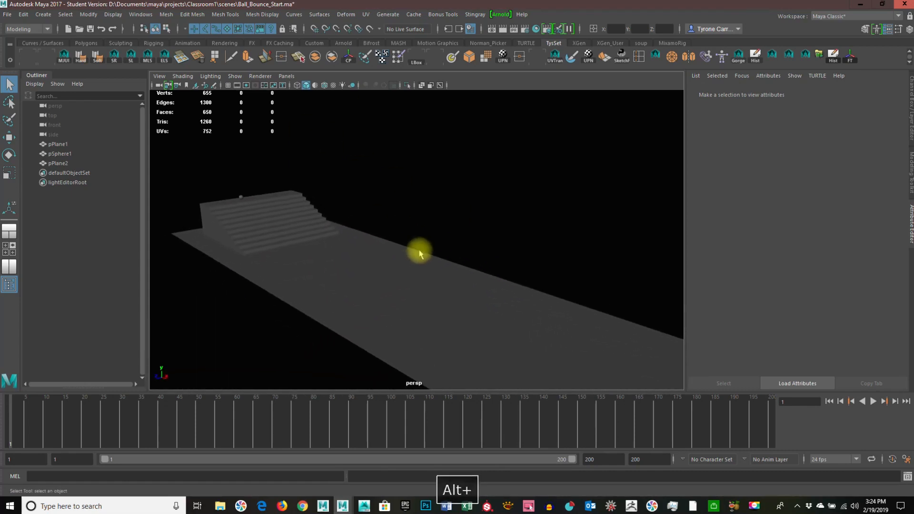
Step: Create an ambient light and display the viewport using all scene lights
key("space")
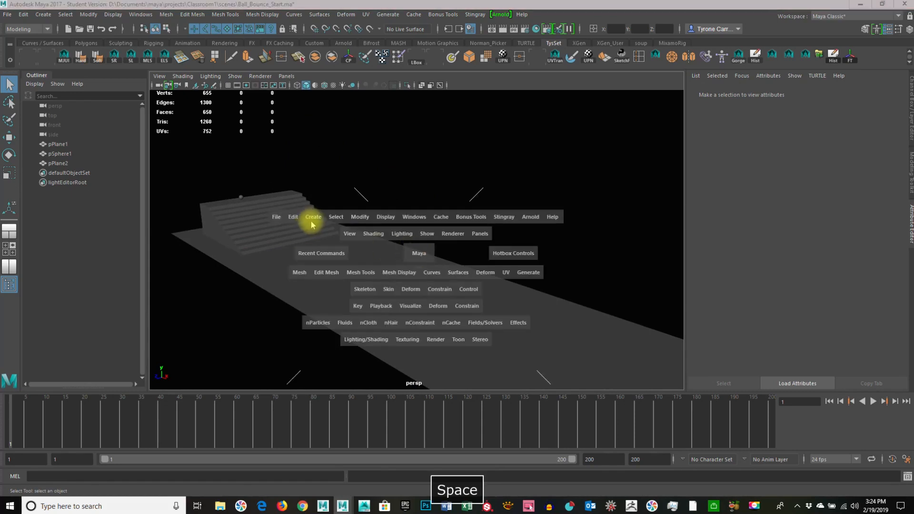
left_click_drag(313, 220, 465, 284)
left_click_drag(419, 265, 371, 251, "alt")
key("7")
Step: Move the ambient light away from the stairs to a spot above the long floor plane
key("w")
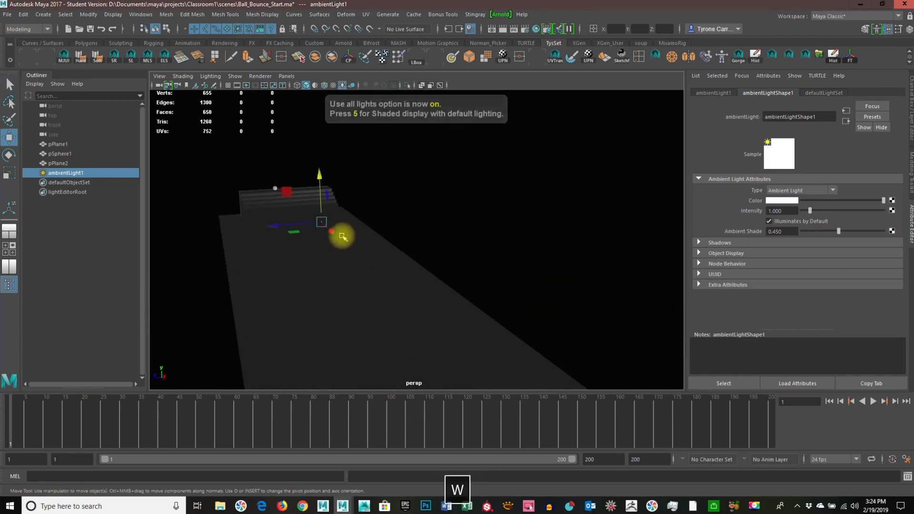
left_click_drag(324, 224, 404, 296)
left_click_drag(398, 249, 381, 264)
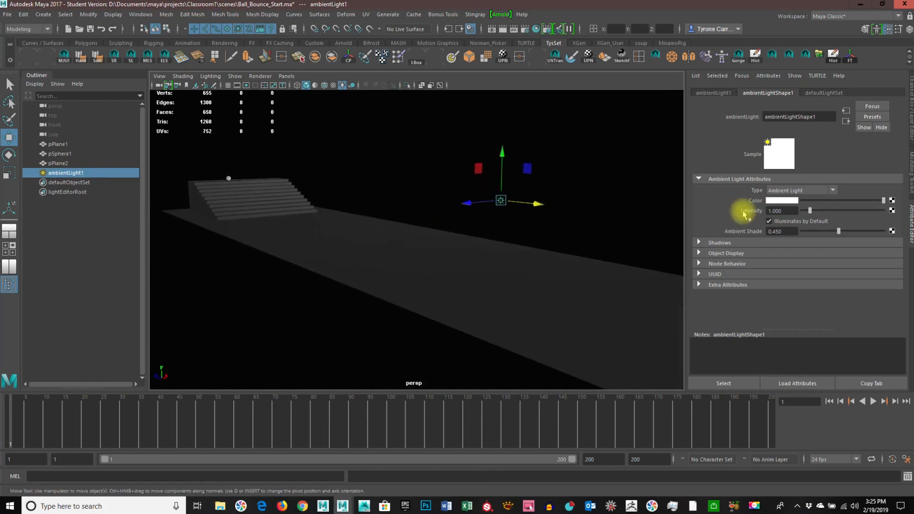
Step: Tint the ambient light's color pale blue and lower its intensity to 0.714
left_click(777, 200)
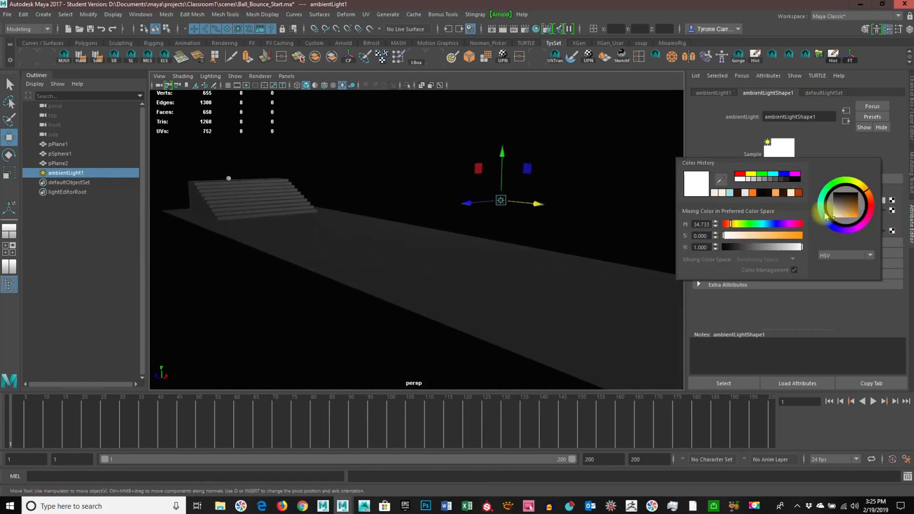
left_click_drag(842, 215, 841, 226)
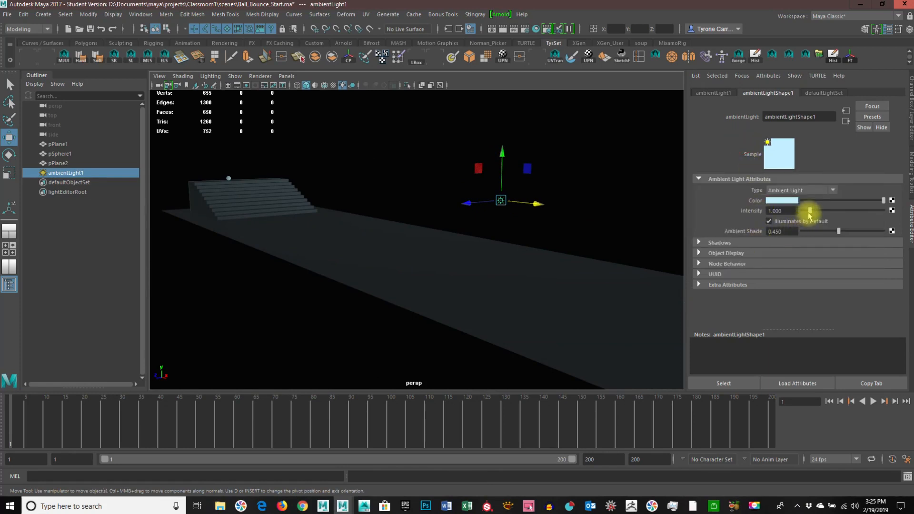
left_click_drag(621, 241, 534, 265, "alt")
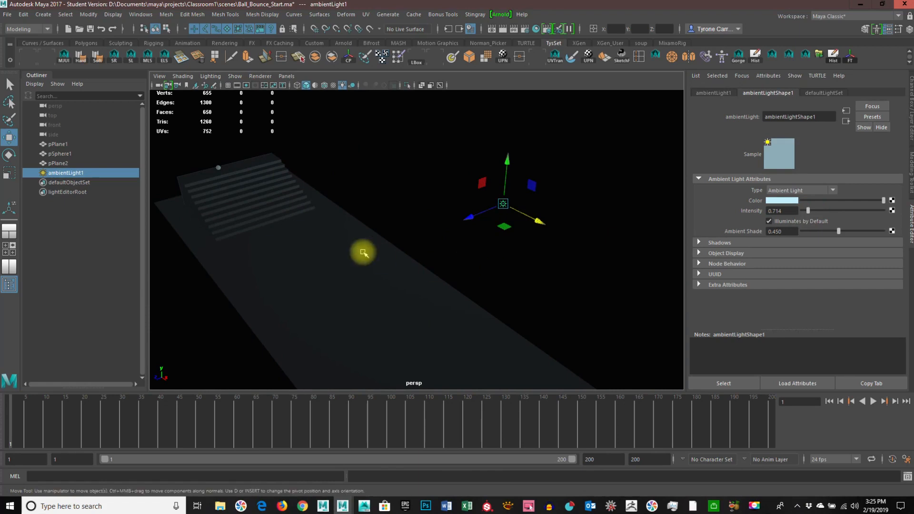
Step: Create a directional light in the scene
key("space")
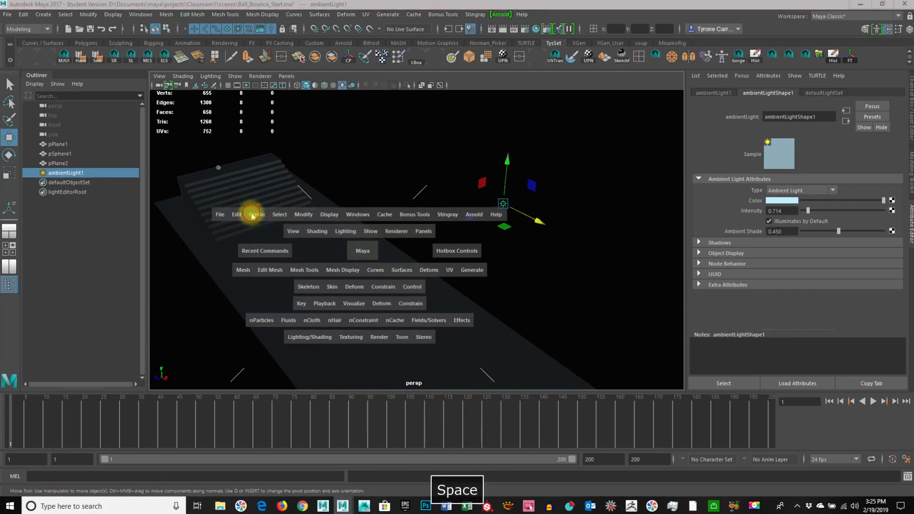
left_click(252, 214)
mouse_move(266, 250)
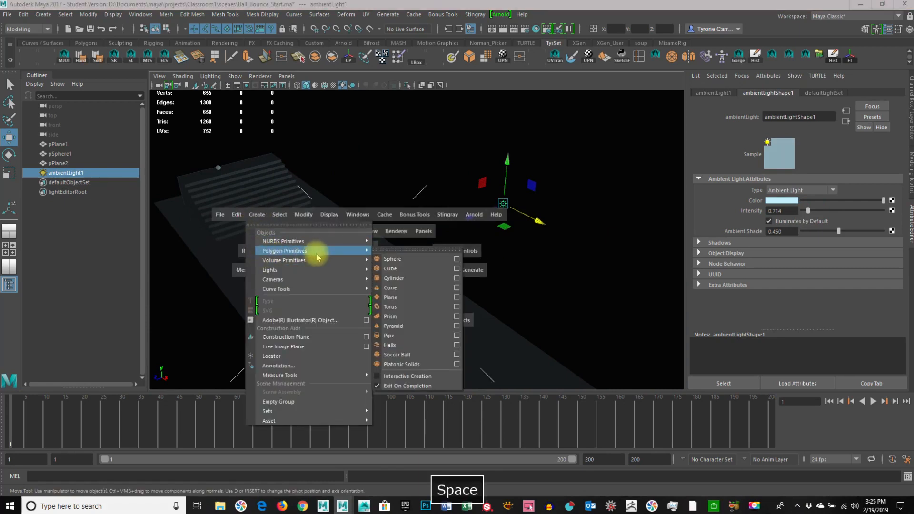
mouse_move(286, 269)
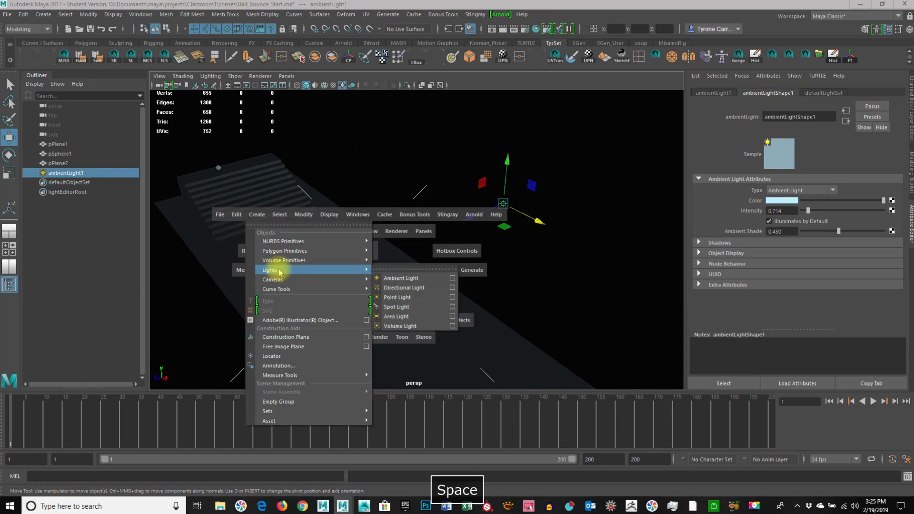
left_click(402, 288)
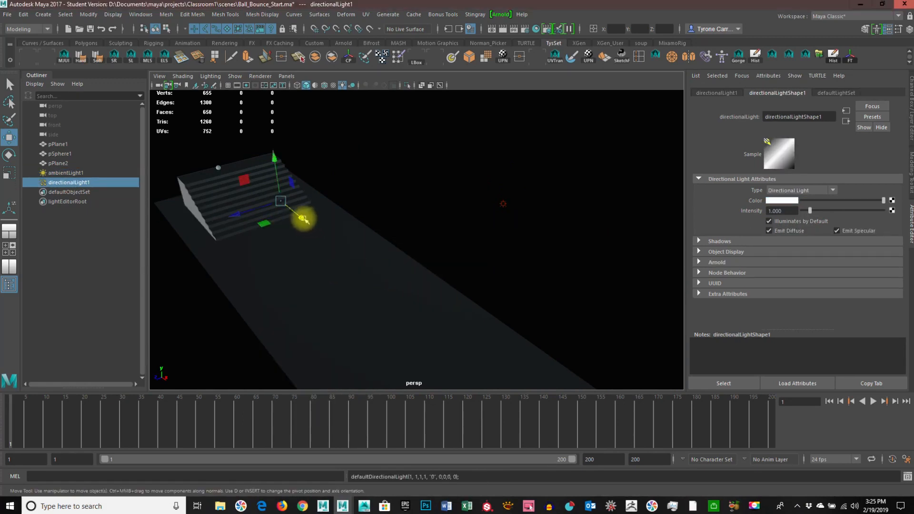
Step: Move the directional light out in front of and above the stairs, and rotate it to shine diagonally down on the scene
left_click_drag(301, 217, 373, 250)
key("r")
key("w")
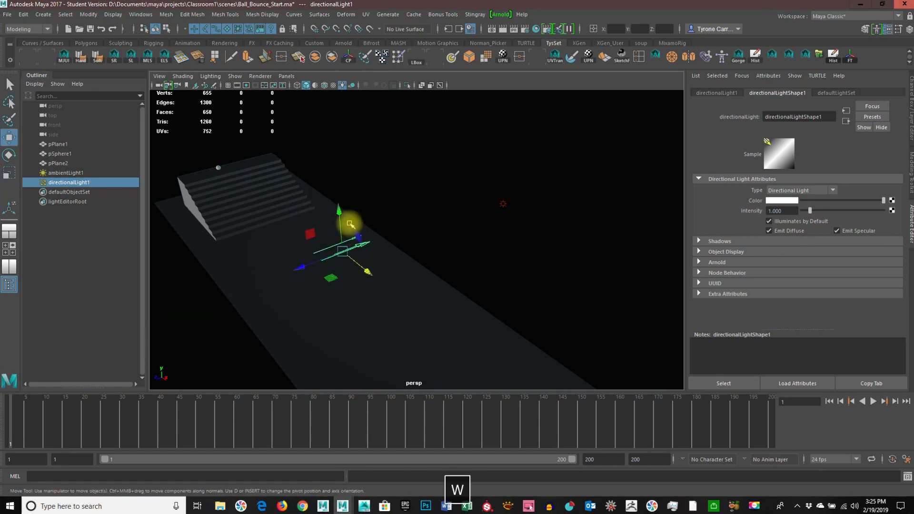
left_click_drag(344, 212, 373, 134)
key("e")
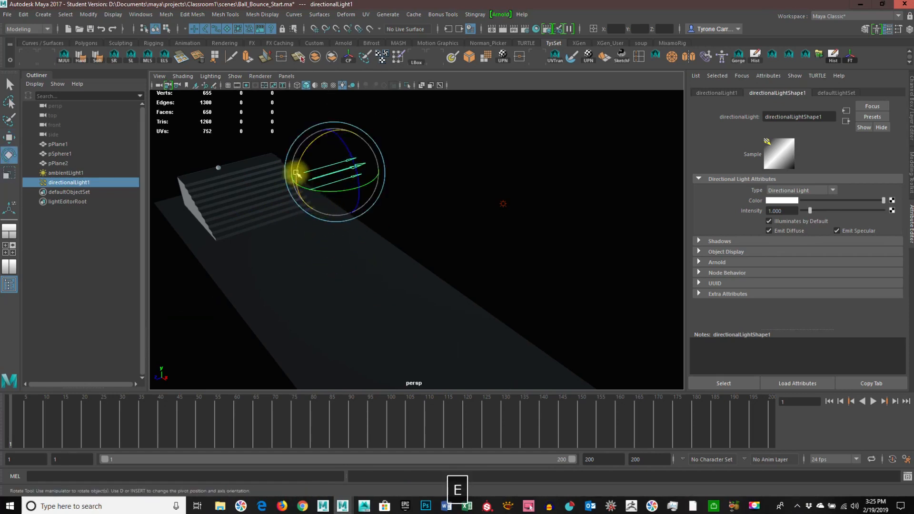
mouse_move(296, 167)
left_mouse_down()
mouse_move(296, 156)
mouse_move(370, 219)
mouse_move(441, 135)
mouse_move(428, 152)
mouse_move(458, 139)
left_mouse_up()
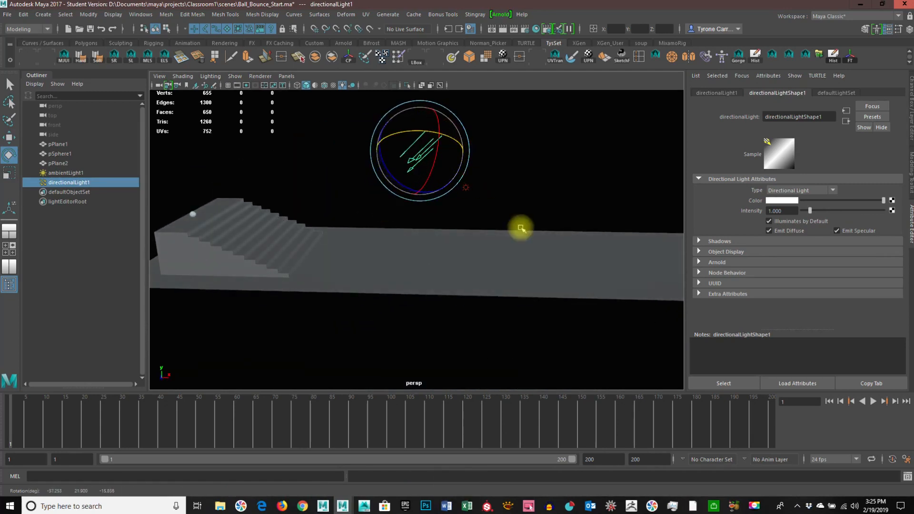
Step: Select the ambient light in the perspective viewport
left_click_drag(520, 228, 532, 261, "alt")
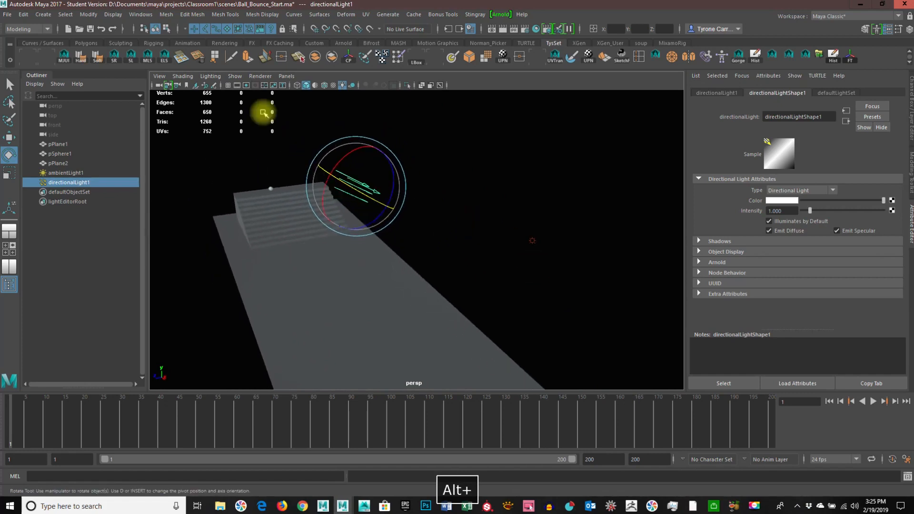
left_click_drag(347, 204, 204, 102, "alt")
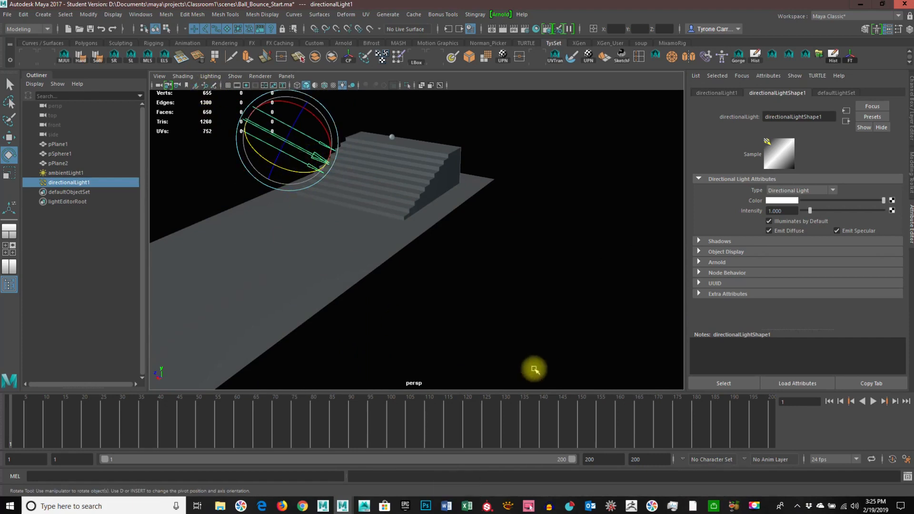
left_click(534, 389)
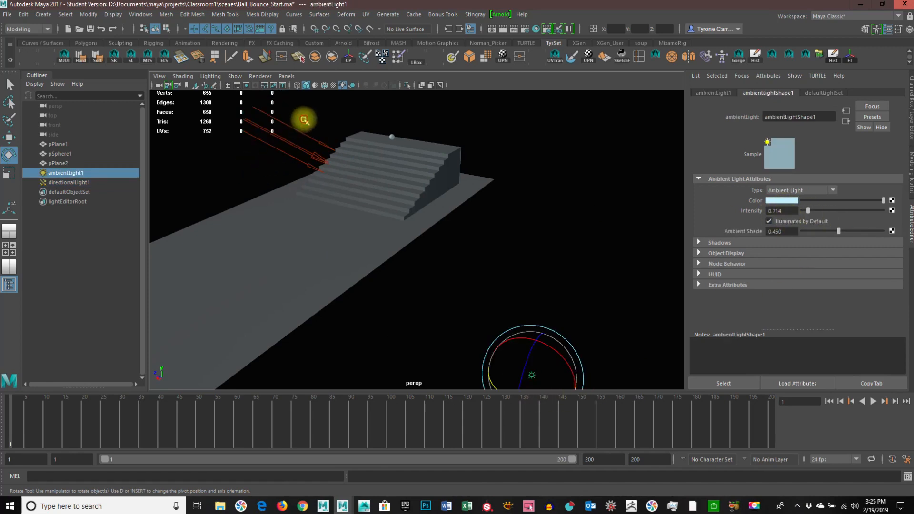
Step: Turn on shadows in the perspective viewport and raise the directional light's intensity to 1.369
left_click(321, 143)
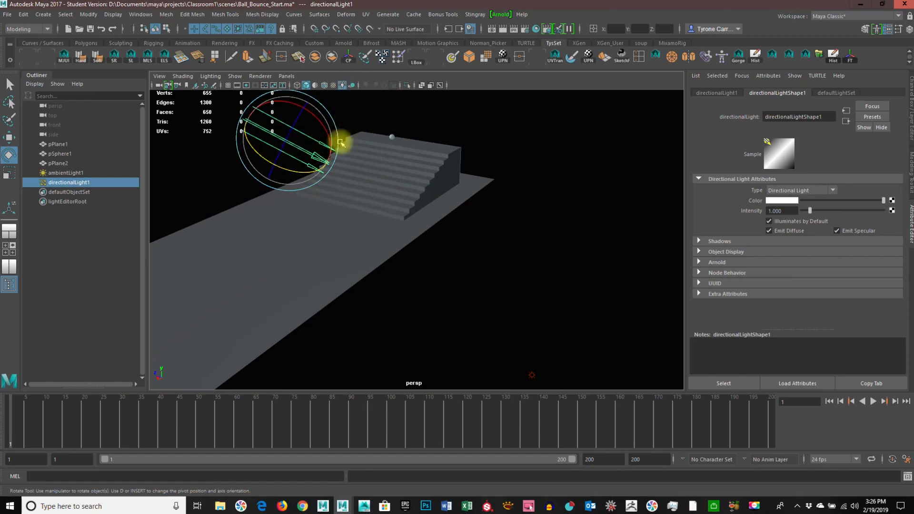
left_click(208, 76)
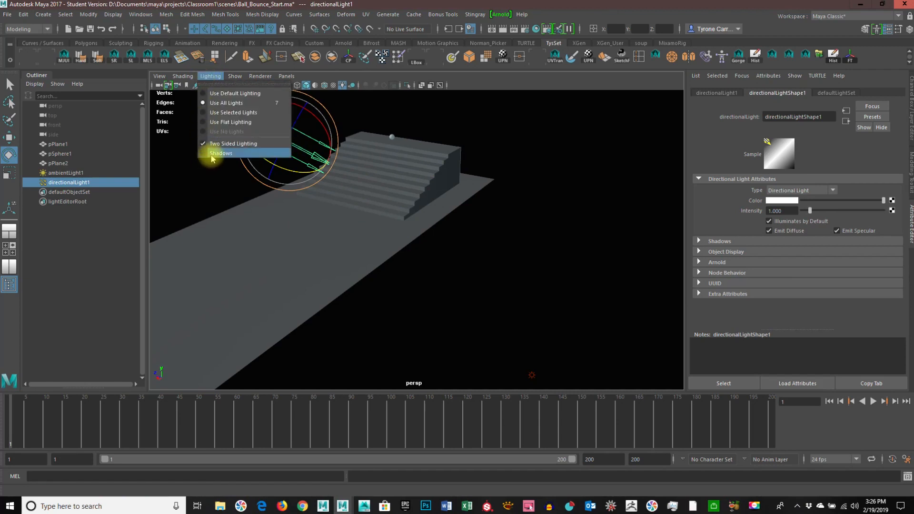
left_click(212, 154)
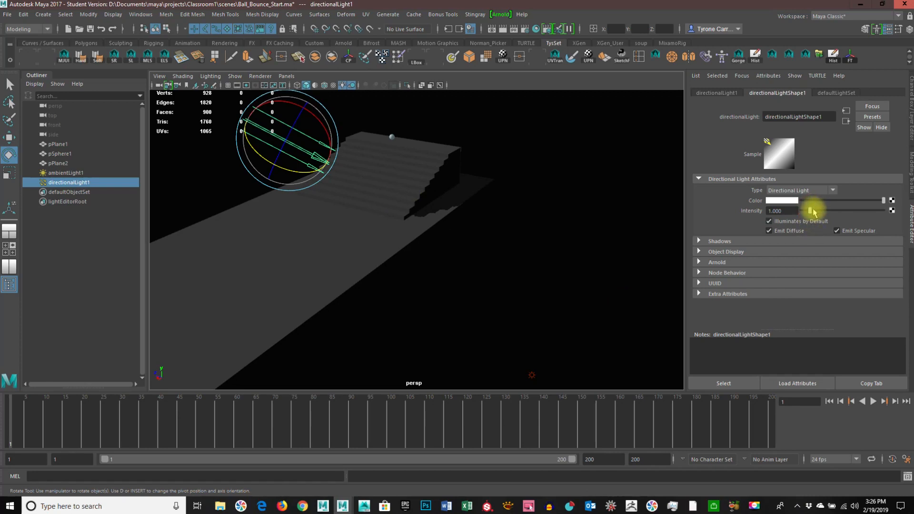
left_click_drag(812, 211, 812, 210)
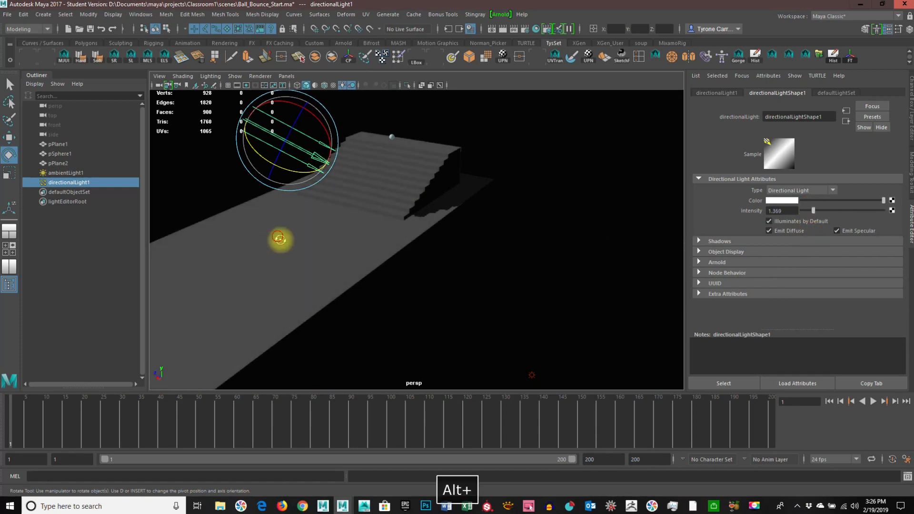
Step: Try moving the ball around over the stairs to test its shadow, and undo the moves
left_click_drag(279, 238, 414, 241, "alt")
left_click(500, 174)
key("w")
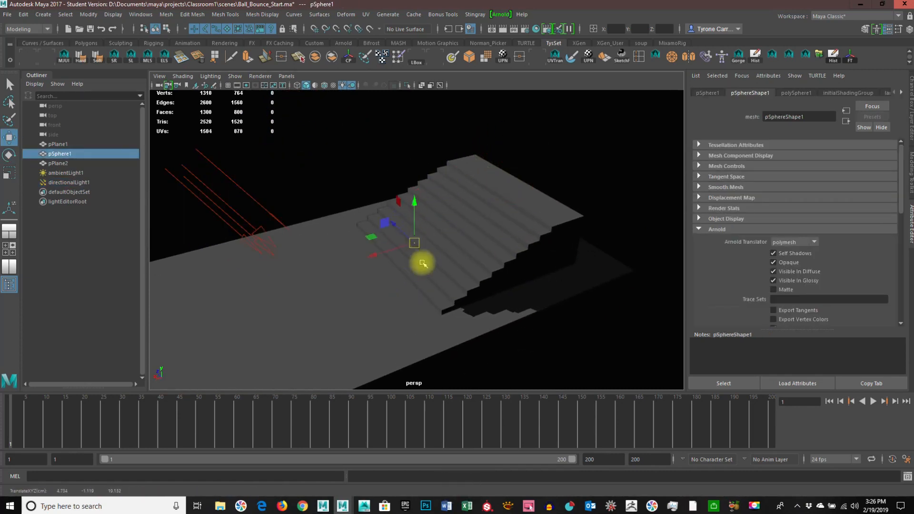
key("z")
left_click_drag(459, 192, 384, 218)
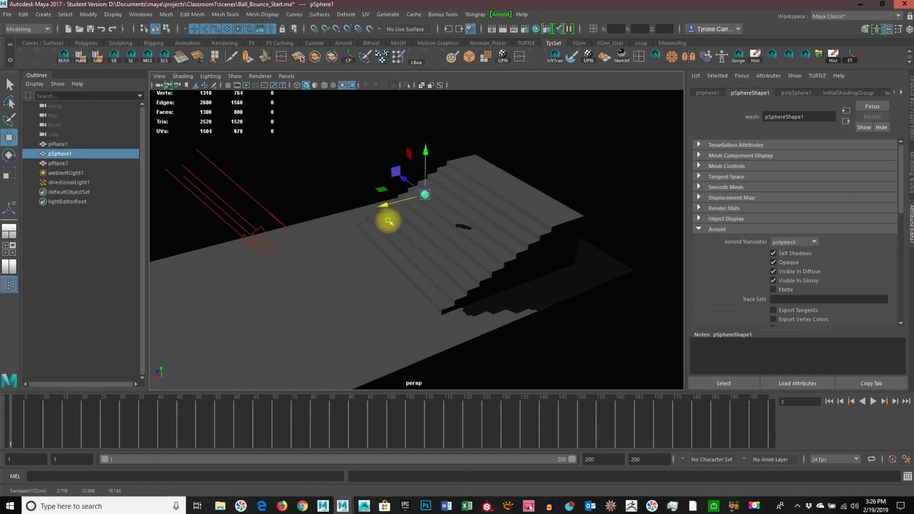
key("z")
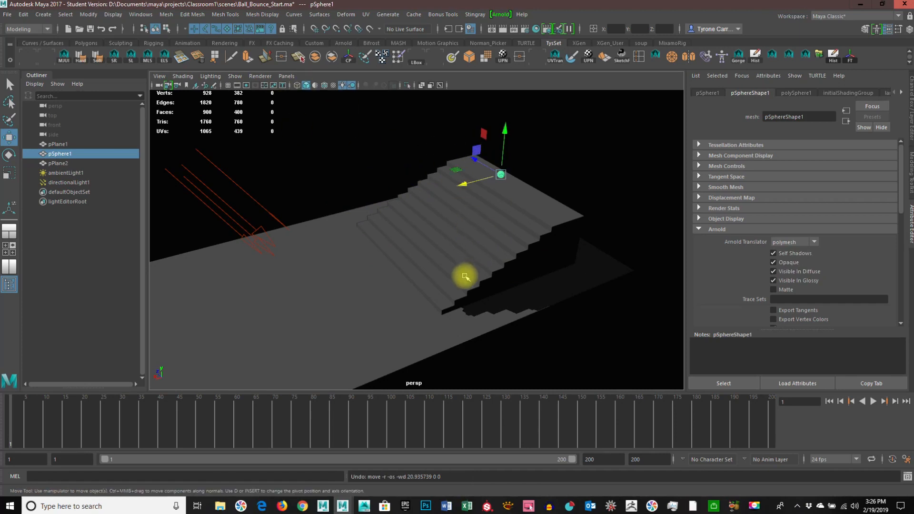
Step: Switch the viewport renderer to Viewport 2.0 and move the ball slightly toward the steps on the top platform, to about X -14.6
left_click(262, 76)
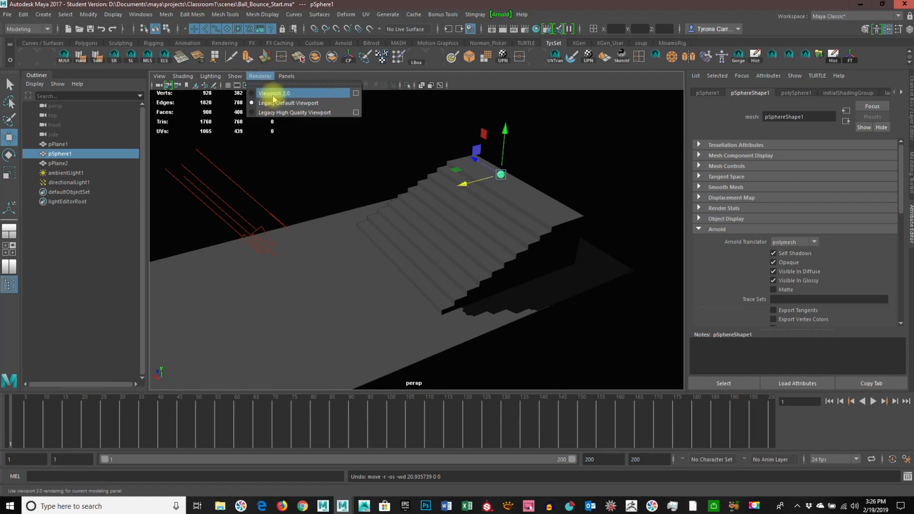
left_click(273, 97)
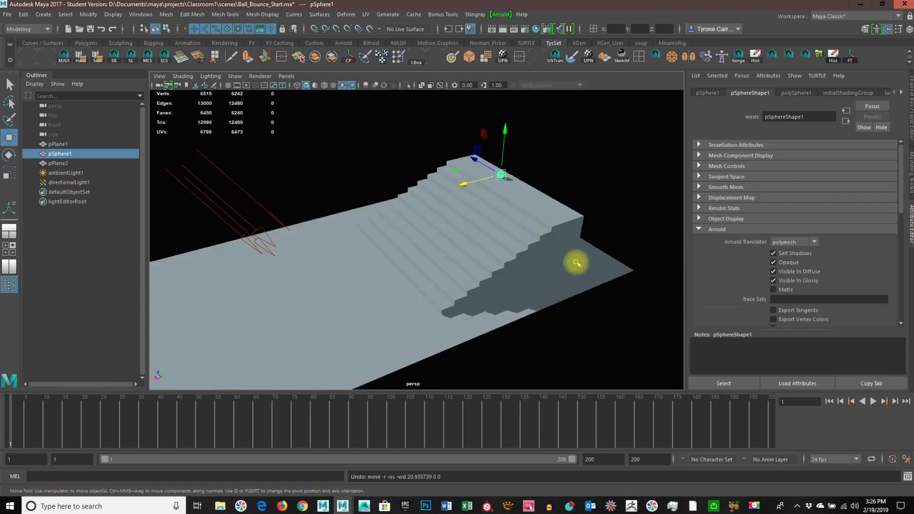
left_click_drag(458, 183, 465, 229)
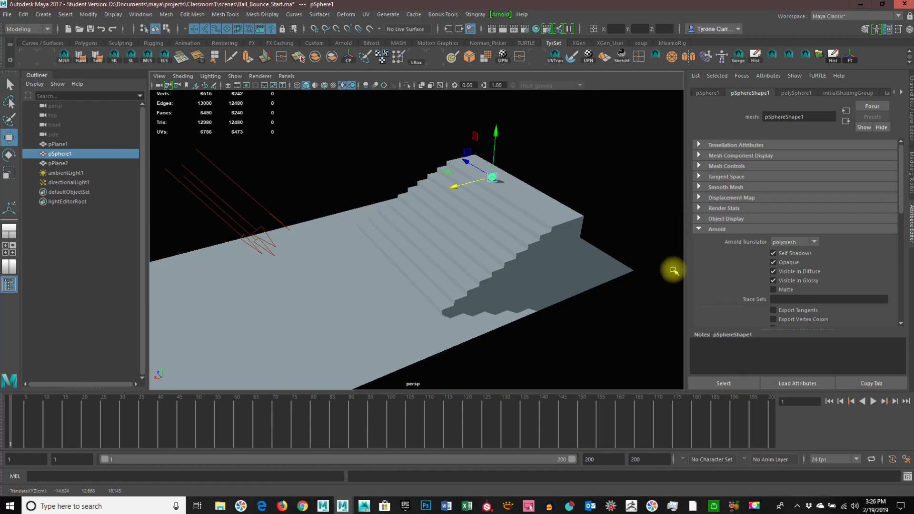
Step: Lighten the directional light's shadow color from its Shadows attributes to a dark gray with a value of 0.141
left_click(232, 205)
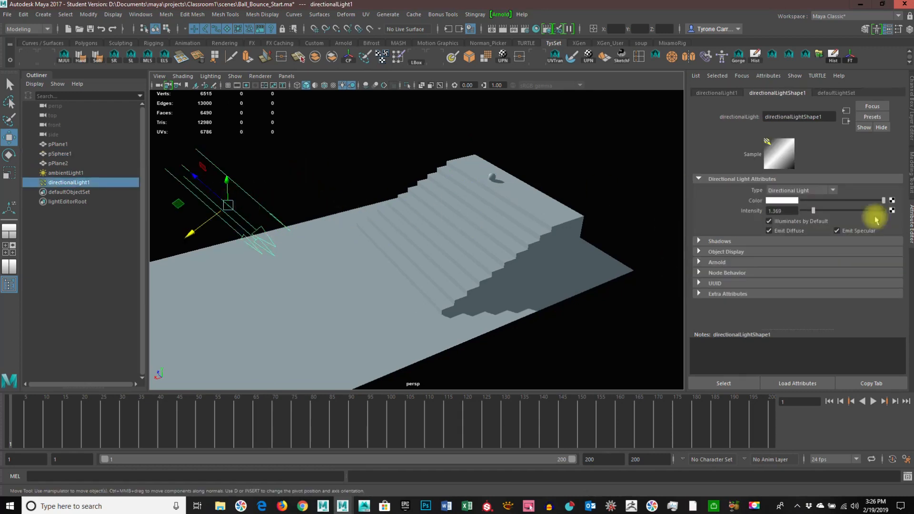
left_click(698, 242)
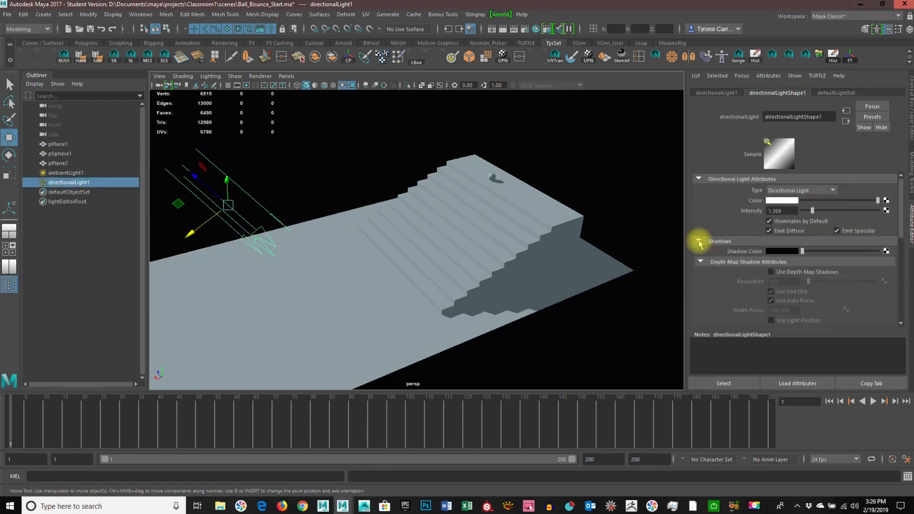
scroll(704, 285, "down", 3)
scroll(732, 267, "up", 1)
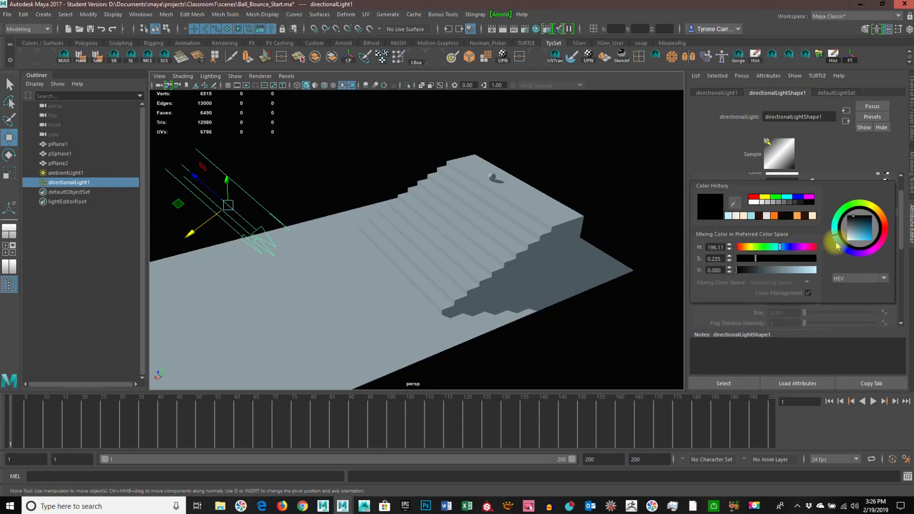
left_click(831, 150)
mouse_move(804, 225)
left_mouse_down()
mouse_move(847, 229)
mouse_move(801, 229)
mouse_move(820, 233)
left_mouse_up()
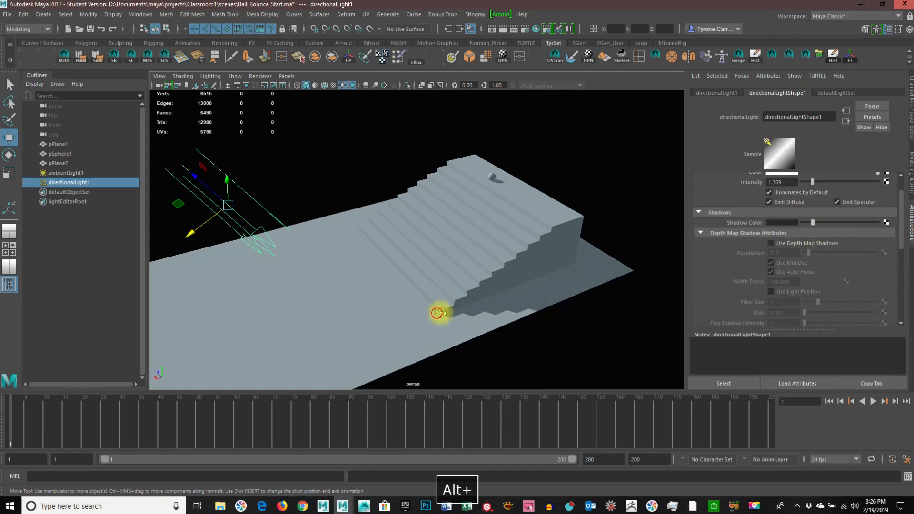
Step: Select the ambient light and change its color to neutral white
left_click_drag(441, 312, 486, 255, "alt")
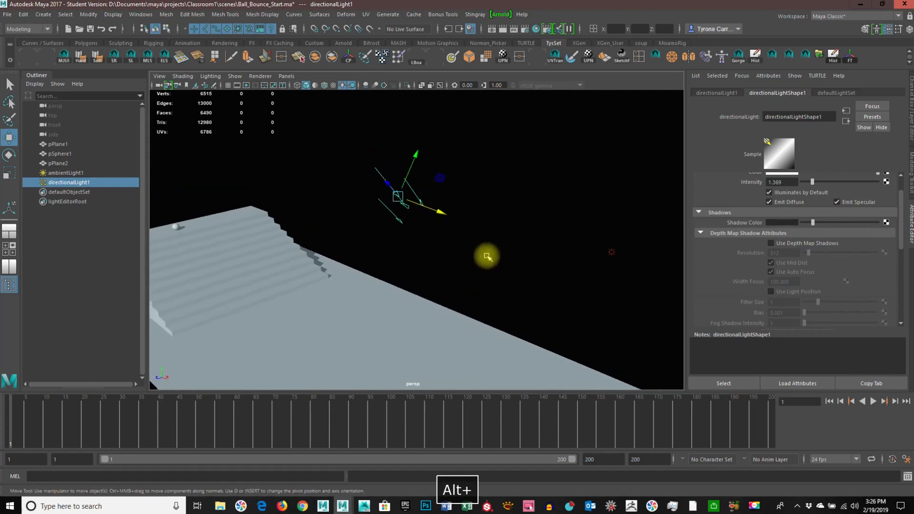
left_click_drag(579, 220, 661, 268)
left_click(785, 199)
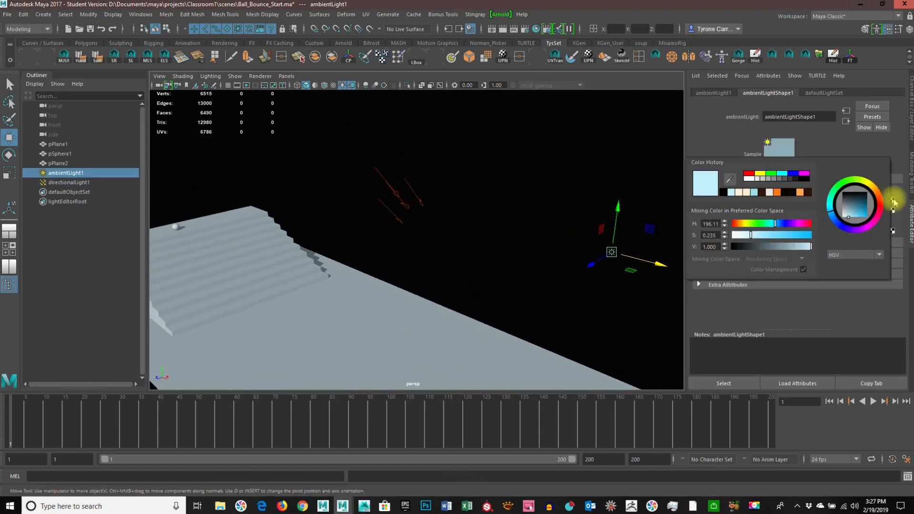
left_click_drag(846, 209, 825, 227)
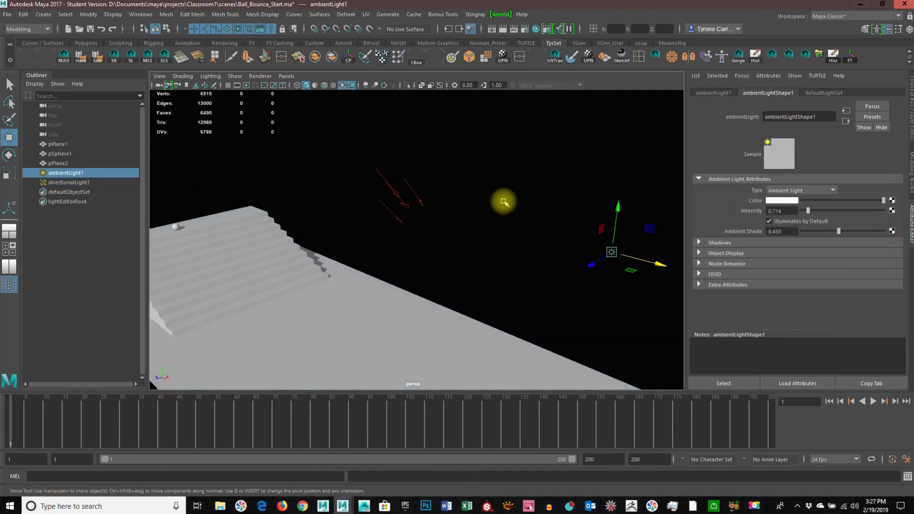
Step: Select the directional light and tint its color pale orange with hue 24.625, saturation 0.275 and value 1.000
left_click(430, 205)
left_click_drag(390, 160, 396, 205)
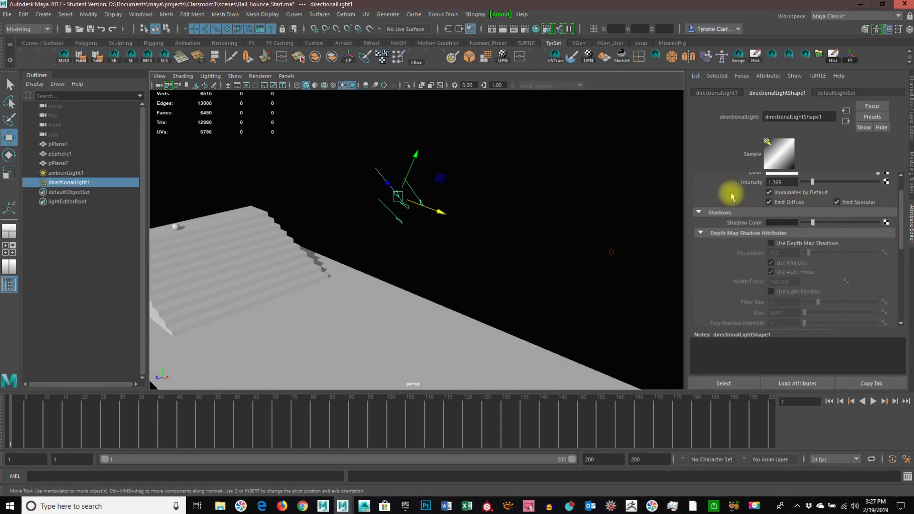
scroll(728, 194, "up", 2)
left_click(784, 200)
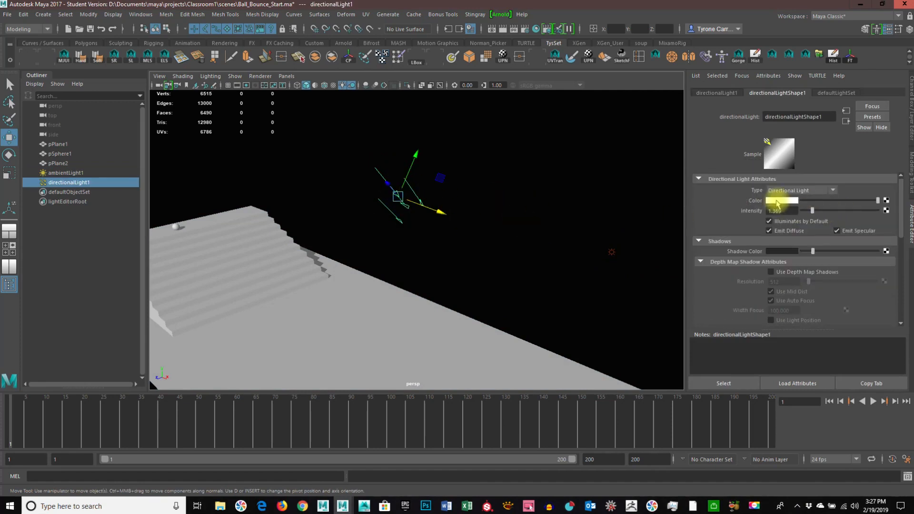
left_click(778, 203)
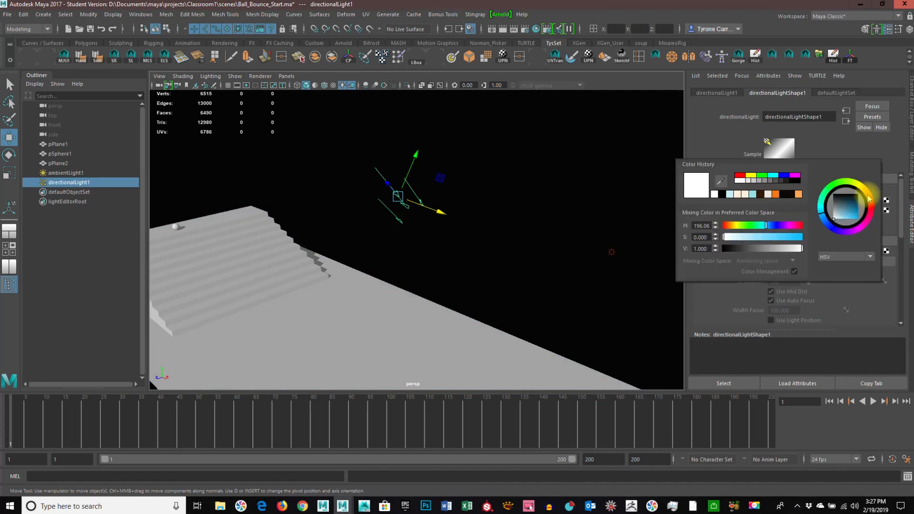
left_click_drag(832, 215, 842, 225)
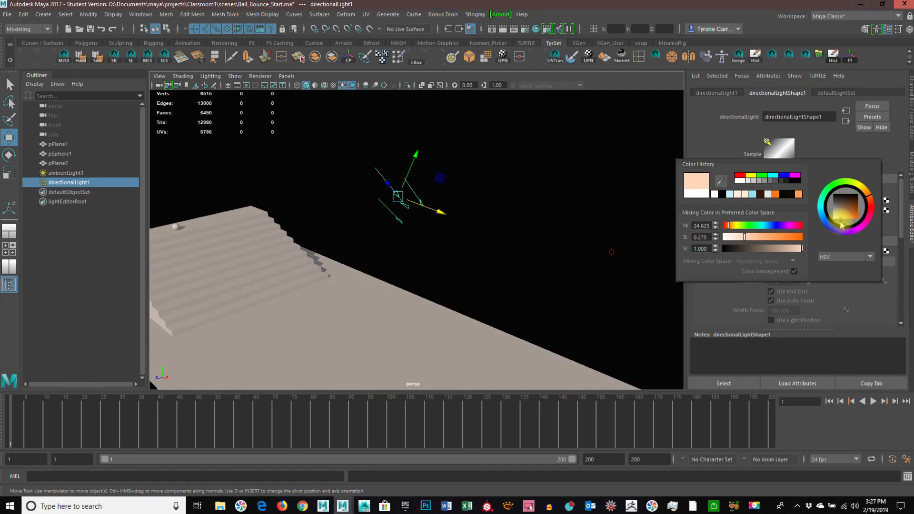
Step: Change the directional light's shadow color to a lighter, bluish tone and raise the light's intensity to 2.179
left_click_drag(540, 290, 424, 244, "alt")
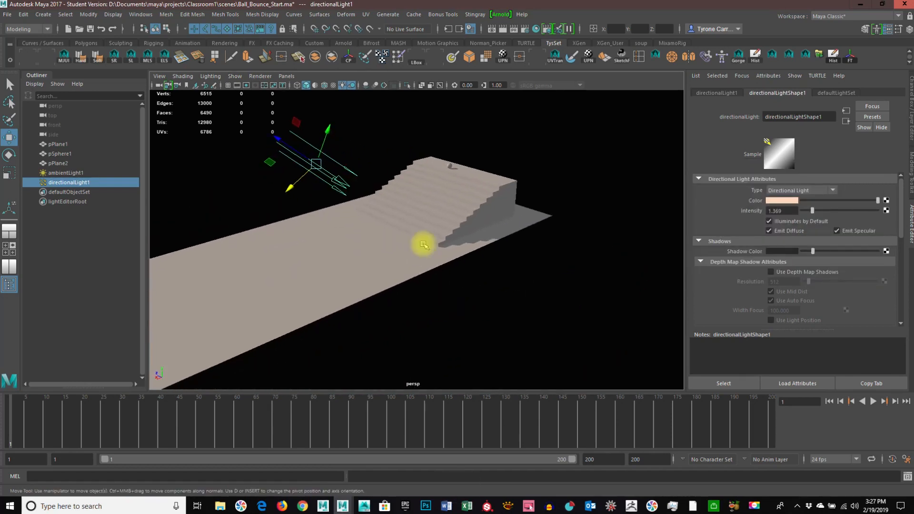
left_click(781, 251)
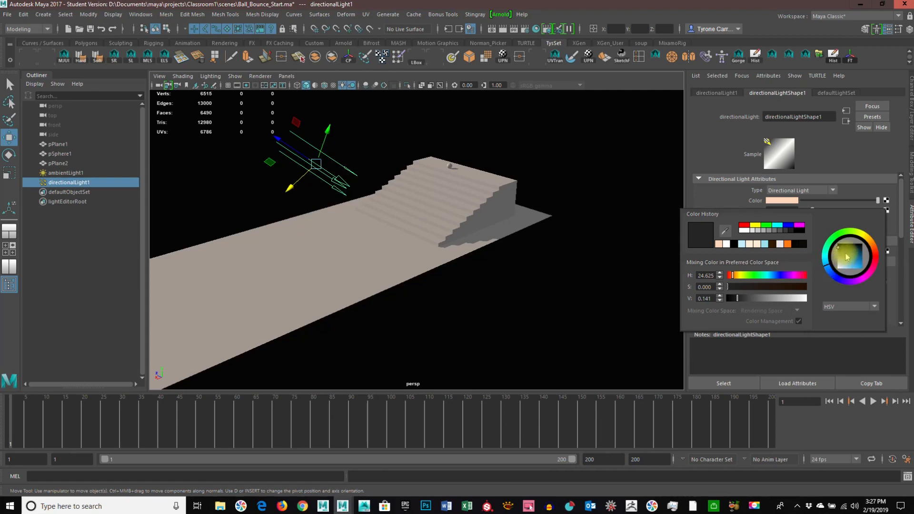
left_click_drag(846, 257, 844, 253)
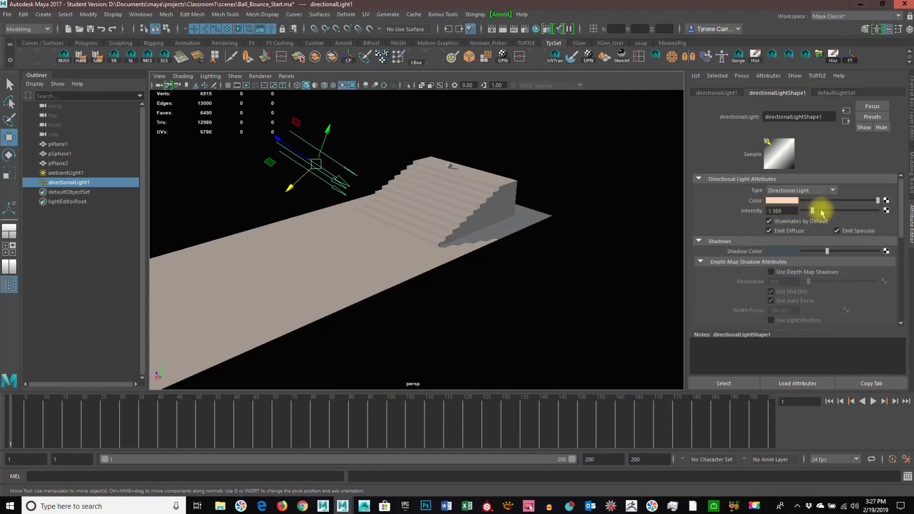
left_click_drag(816, 212, 818, 209)
Step: Rotate the directional light so the stair risers are shaded apart from the treads
left_click_drag(404, 197, 509, 222, "alt")
right_click_drag(509, 222, 336, 194, "alt")
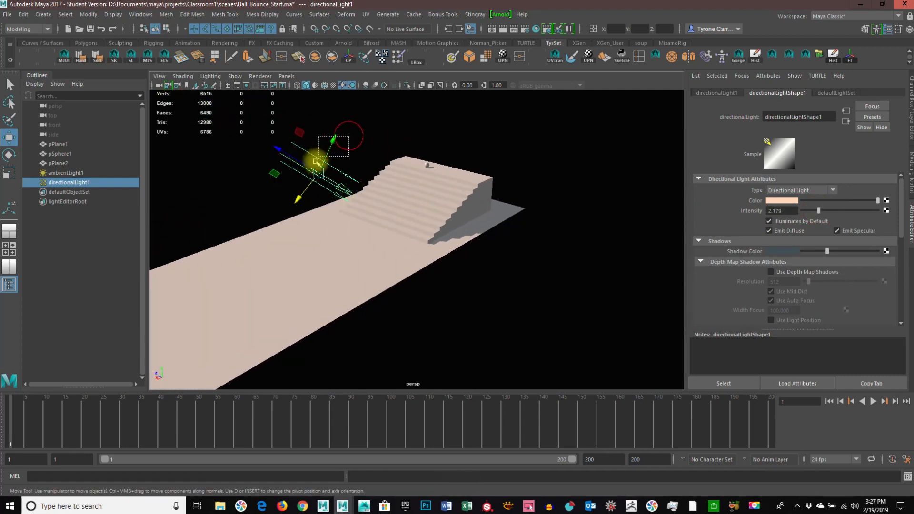
key("e")
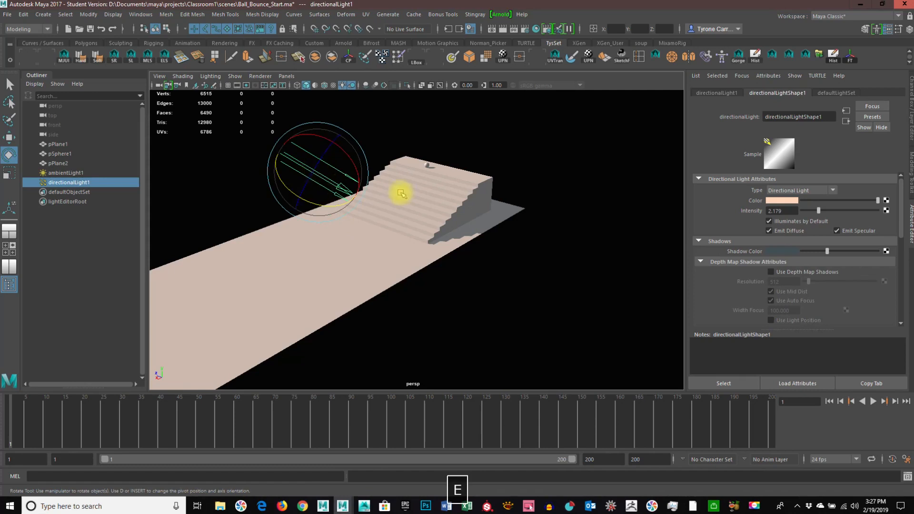
right_click_drag(316, 199, 364, 197, "alt")
left_click_drag(328, 197, 317, 178, "alt")
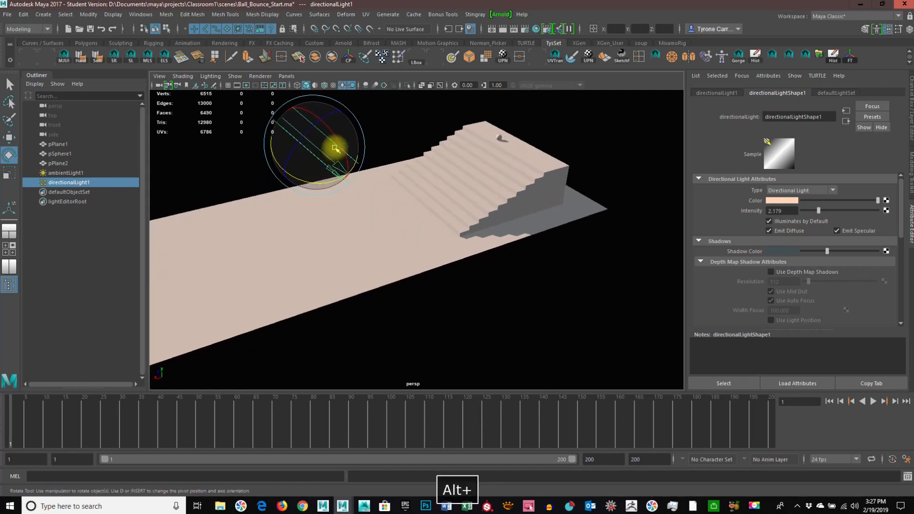
left_click_drag(337, 138, 342, 149)
left_click_drag(309, 188, 471, 290, "alt")
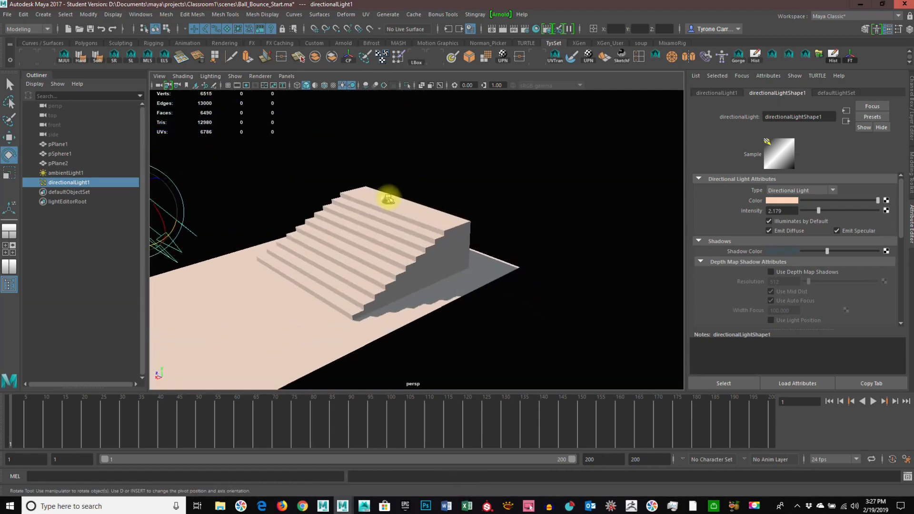
Step: Try moving the ball down over the steps to check its shadow, and undo the move
left_click(388, 199)
left_click_drag(316, 256, 486, 257, "alt")
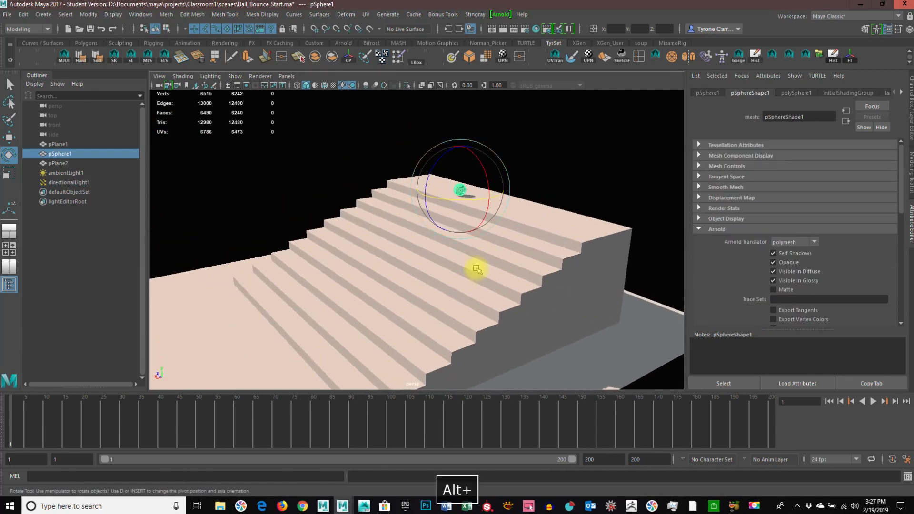
key("w")
left_click_drag(461, 192, 454, 181)
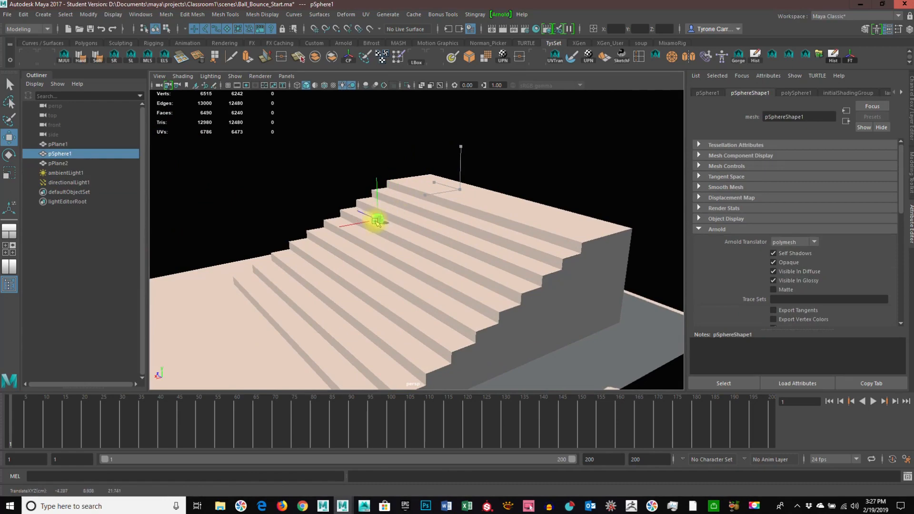
key("2")
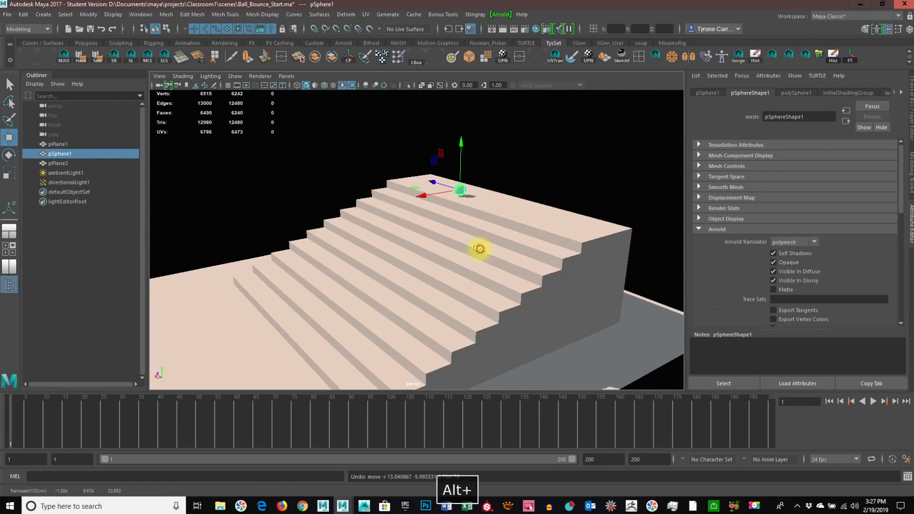
Step: Select the stair mesh's rear vertices and pull them backward along X to lengthen the top platform
left_click_drag(480, 249, 263, 238, "alt")
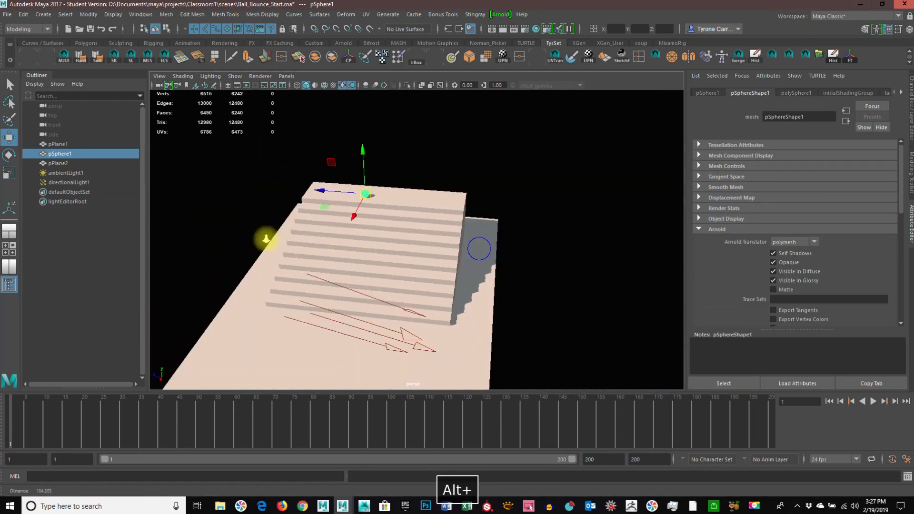
left_click_drag(415, 262, 377, 292, "alt")
left_click(382, 292)
right_click_drag(379, 265, 320, 194)
left_click_drag(320, 194, 370, 352)
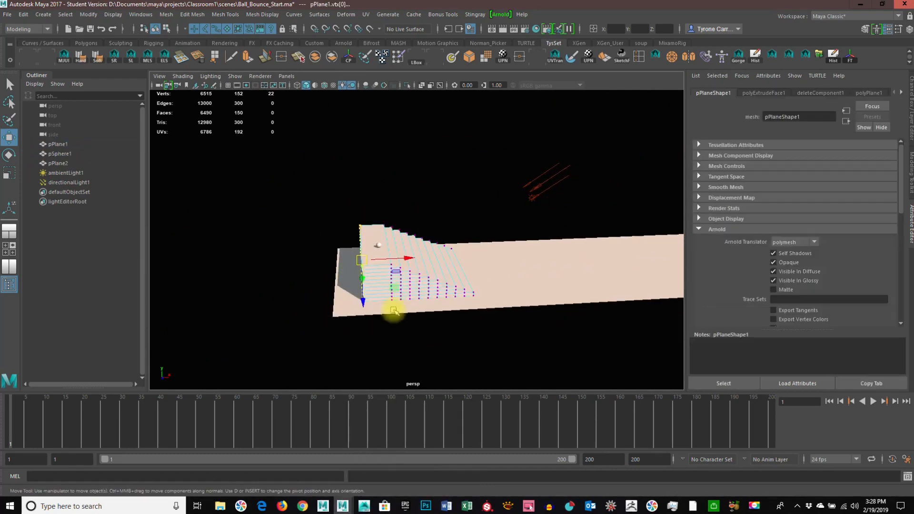
left_click_drag(408, 261, 381, 254)
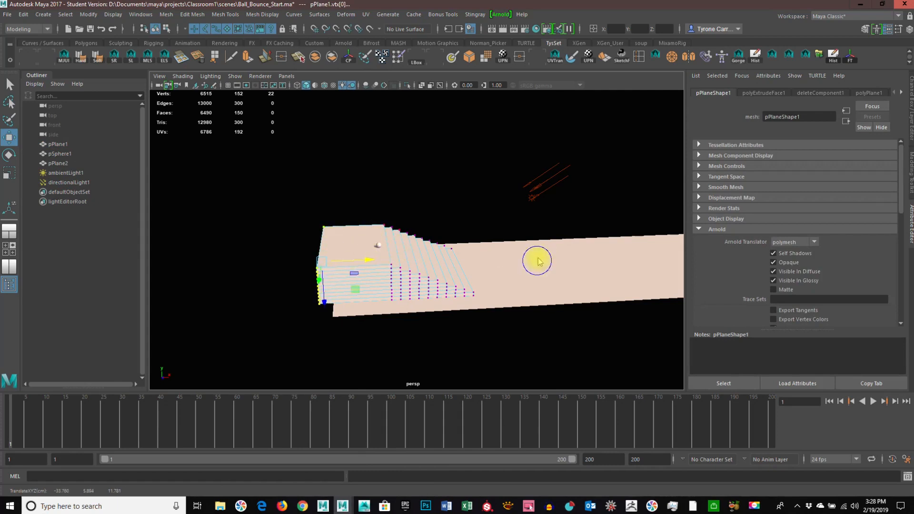
Step: Leave vertex editing, slide the ground plane back along X so it extends behind the stairs, and reposition the ball on the top platform
right_click_drag(537, 261, 598, 275)
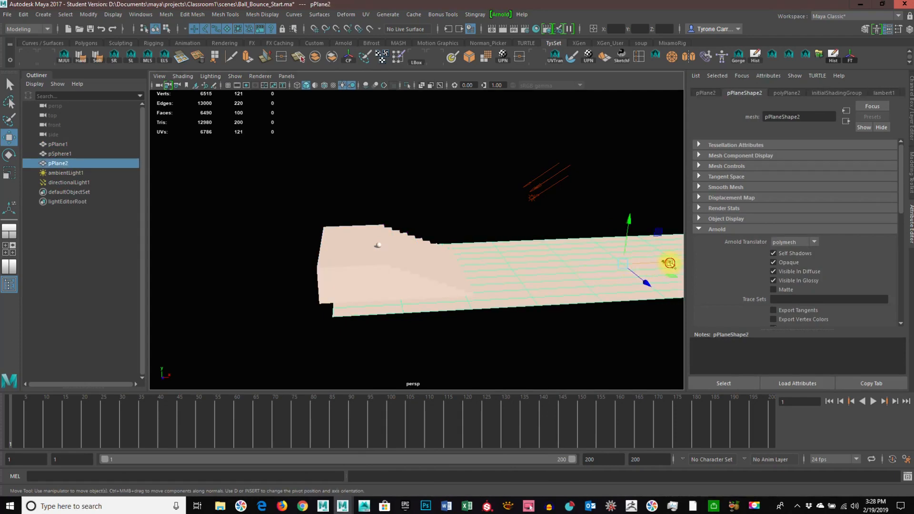
left_click_drag(669, 263, 181, 216)
left_click(260, 193)
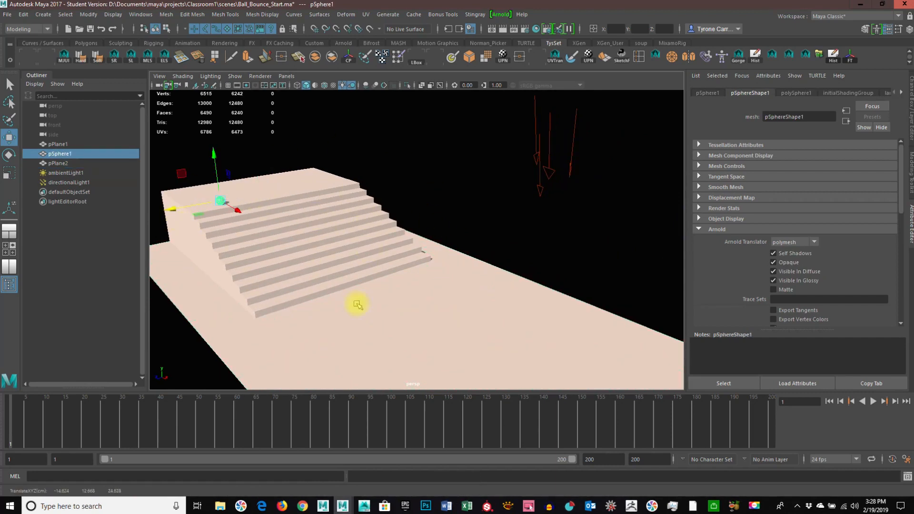
left_click_drag(408, 306, 320, 286, "alt")
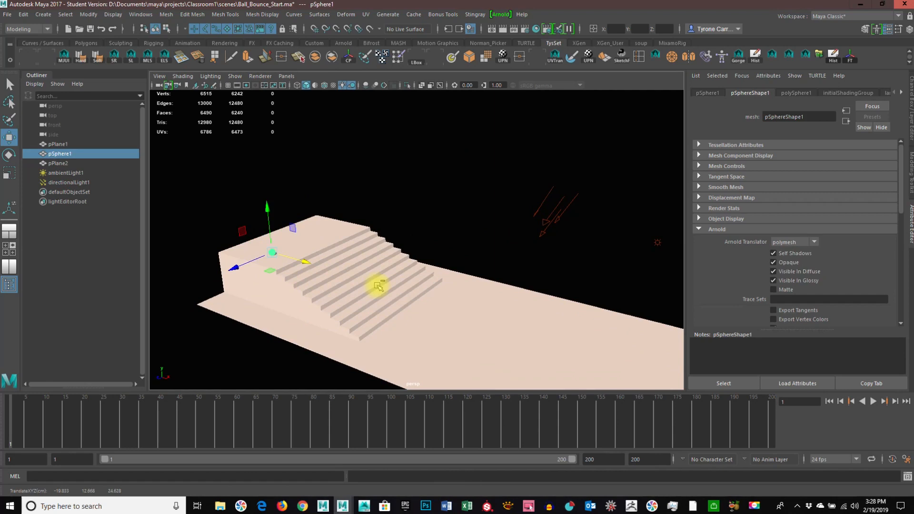
Step: Duplicate the ball twice, raising the copies high above the top platform and spacing them apart along Z
key("ctrl+d")
left_click_drag(262, 210, 265, 106)
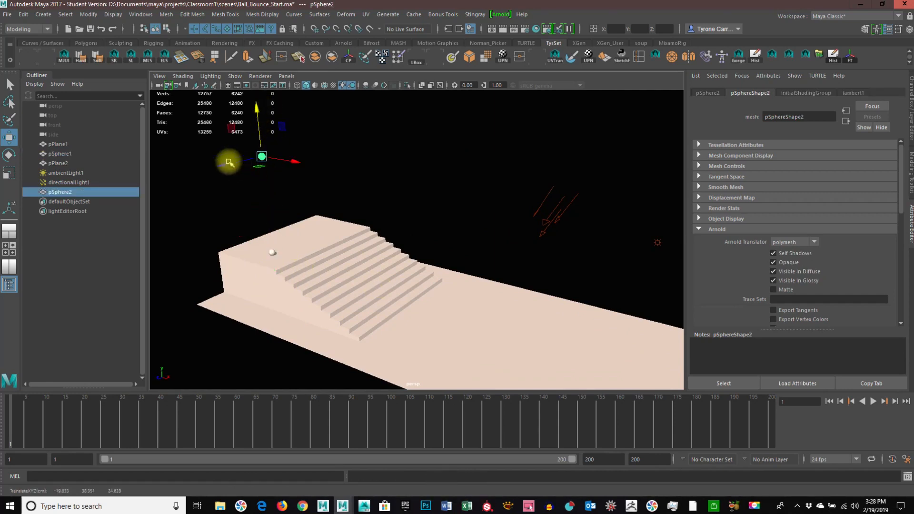
left_click_drag(221, 166, 299, 159)
key("ctrl+d")
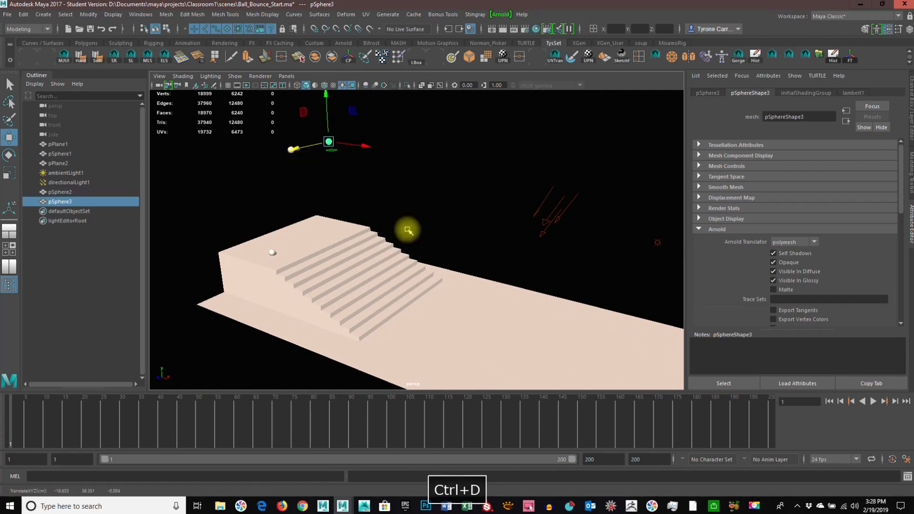
left_click_drag(443, 257, 379, 240, "alt")
left_click_drag(346, 138, 389, 178)
left_click_drag(327, 159, 335, 158)
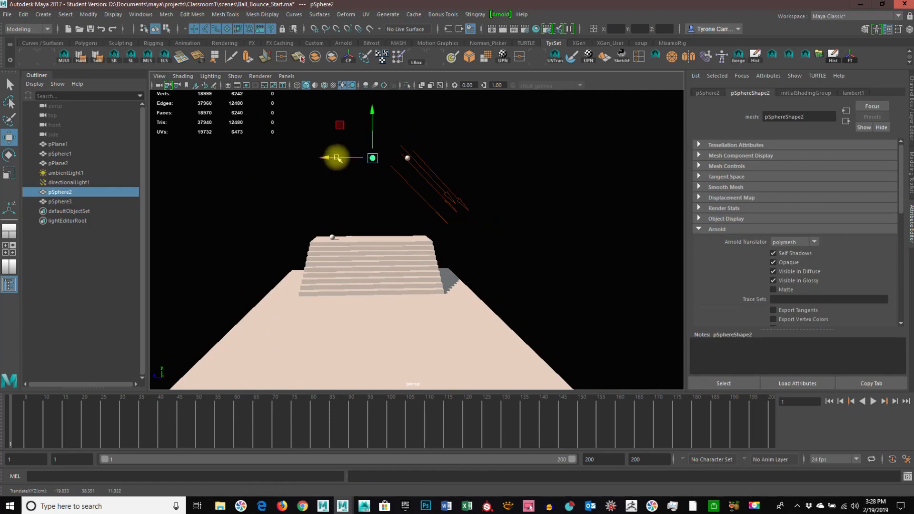
Step: Lower the ambient light's intensity to 0.417
mouse_move(413, 279)
left_mouse_down("alt")
mouse_move(374, 300)
mouse_move(432, 296)
mouse_move(387, 312)
mouse_move(410, 261)
mouse_move(413, 290)
left_mouse_up("alt")
left_click_drag(345, 281, 404, 342, "alt")
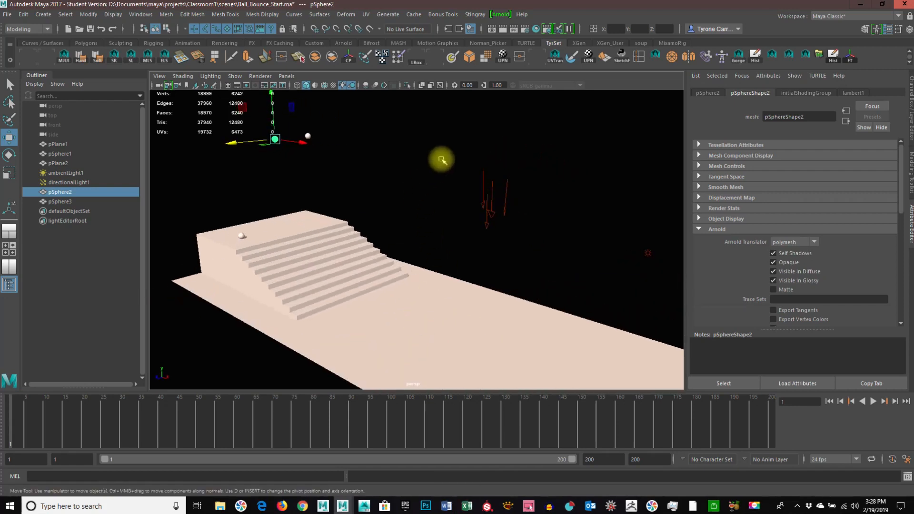
left_click(505, 211)
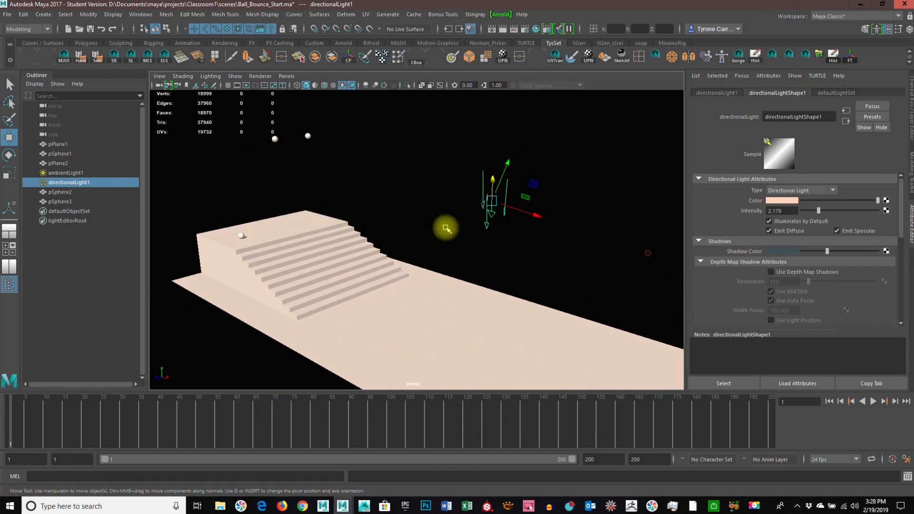
left_click_drag(487, 239, 420, 110, "alt")
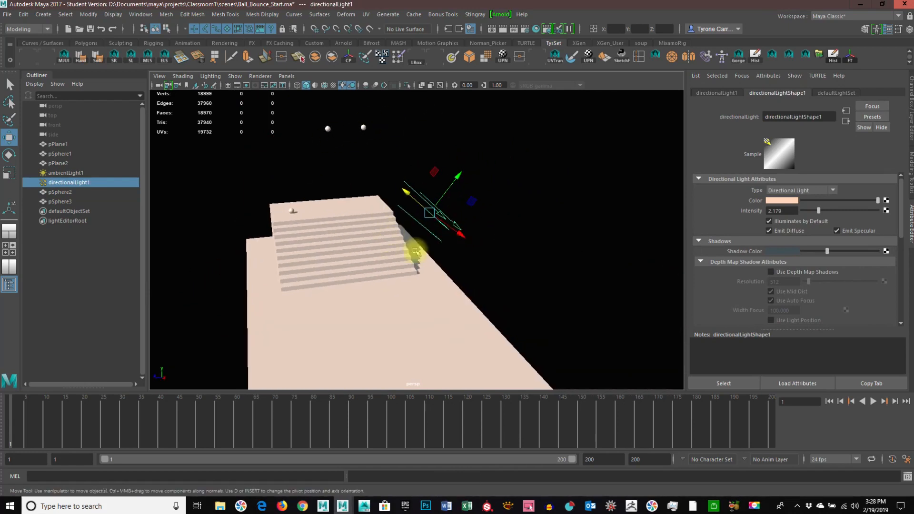
left_click_drag(415, 251, 469, 249, "alt")
left_click_drag(392, 300, 562, 280, "alt")
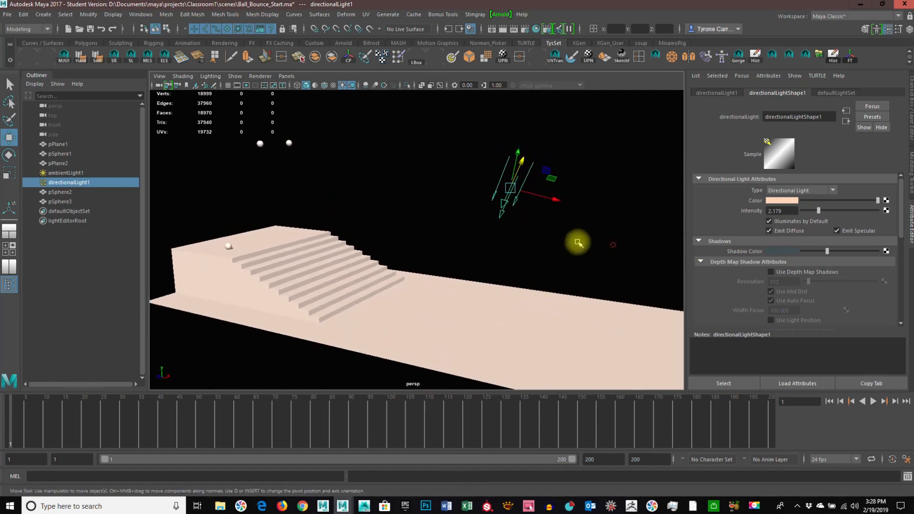
left_click(613, 245)
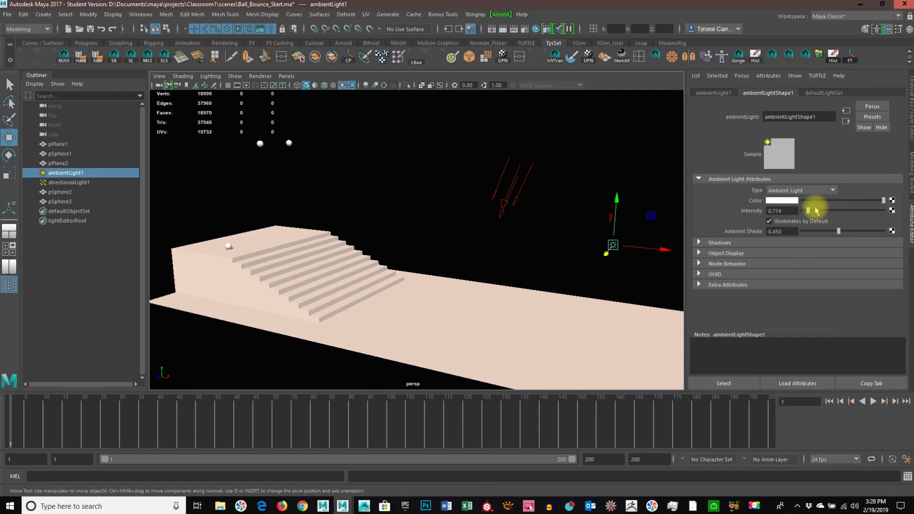
left_click_drag(810, 209, 805, 210)
left_click_drag(476, 238, 355, 261, "alt")
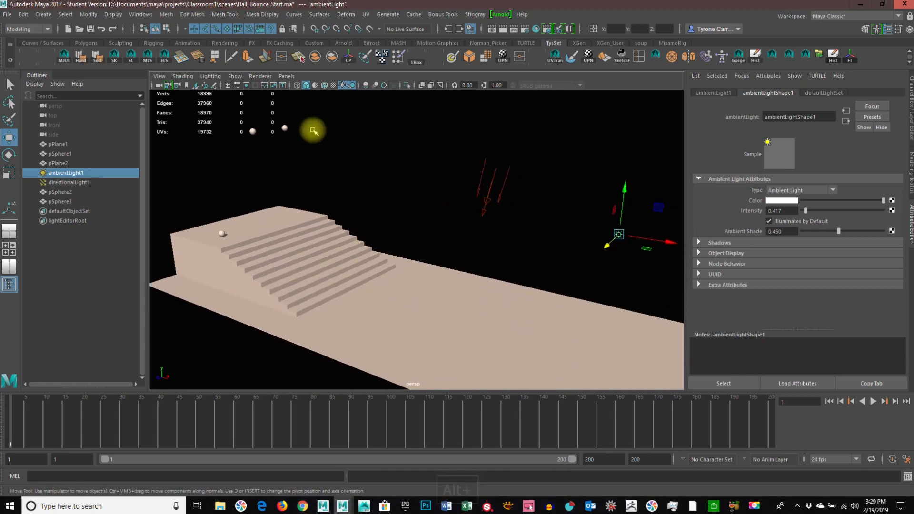
Step: Open the Viewport 2.0 renderer settings and check the options under Anti-aliasing
left_click(260, 76)
left_click(356, 94)
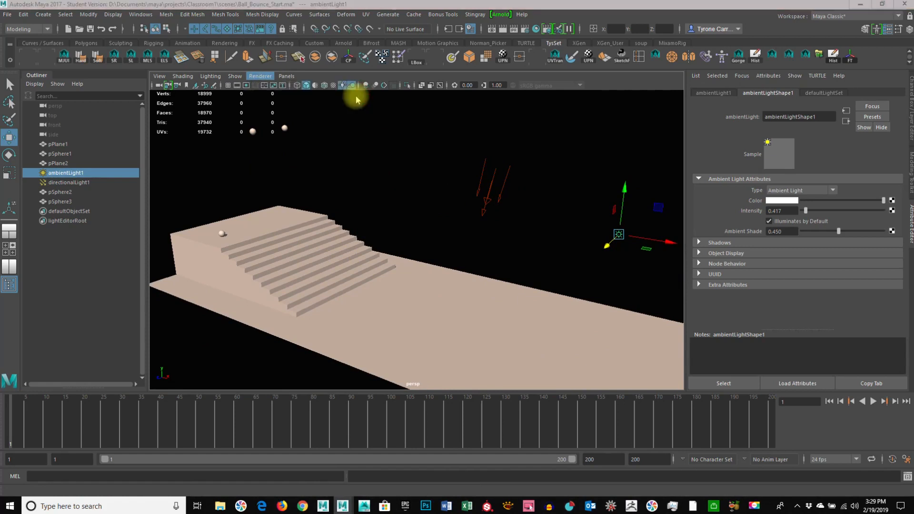
left_click(644, 266)
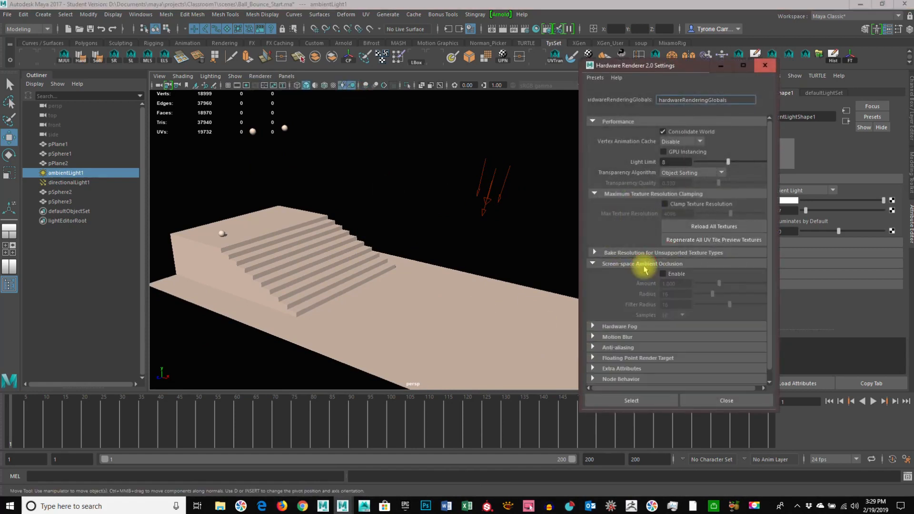
left_click(644, 266)
left_click(634, 296)
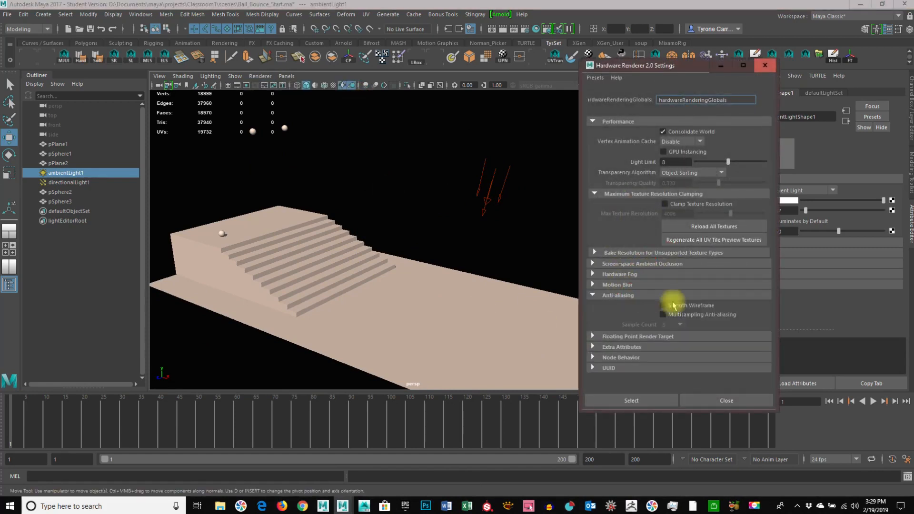
left_click(596, 296)
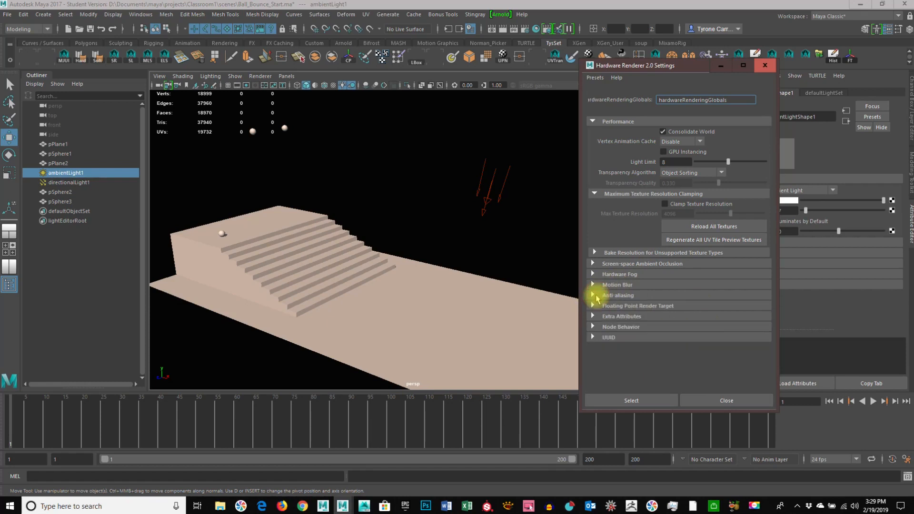
Step: Try enabling Screen-space Ambient Occlusion to view its shading on the stairs, turn it off again, and close the renderer settings
left_click(593, 264)
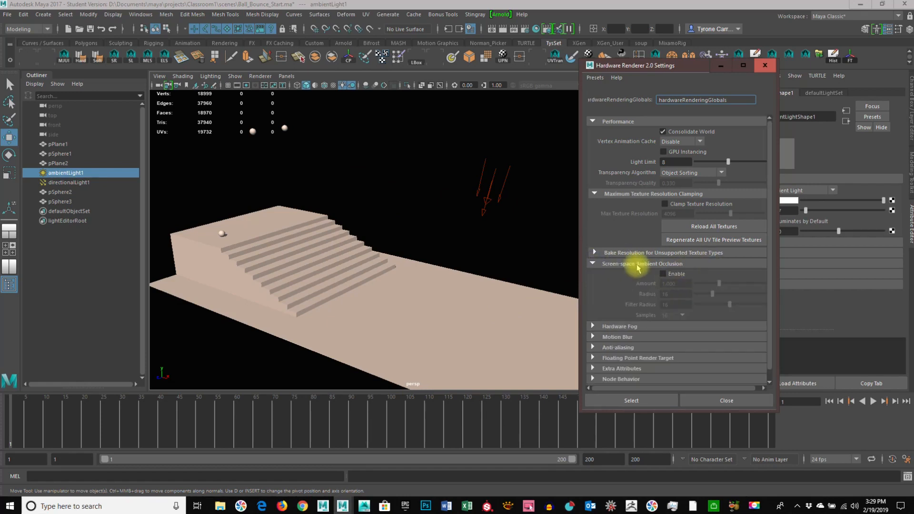
left_click(664, 274)
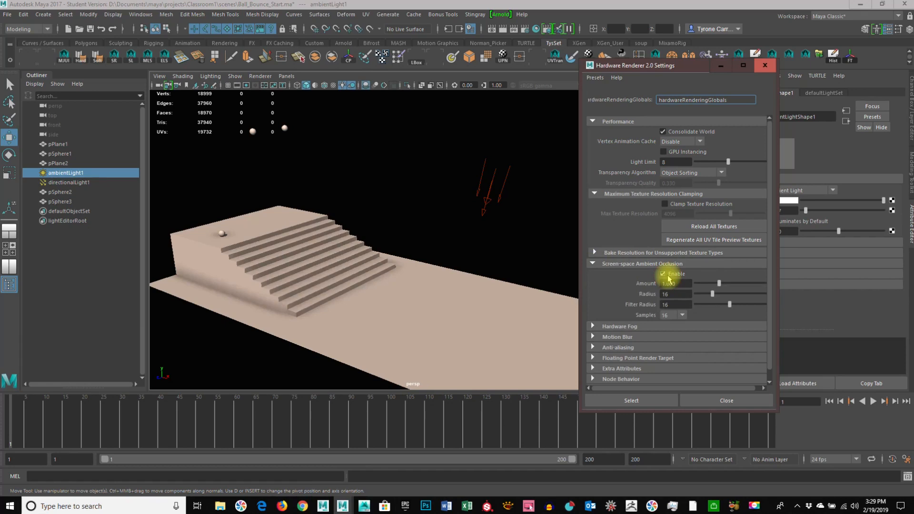
left_click_drag(439, 282, 316, 282, "alt")
left_click_drag(440, 260, 273, 278, "alt")
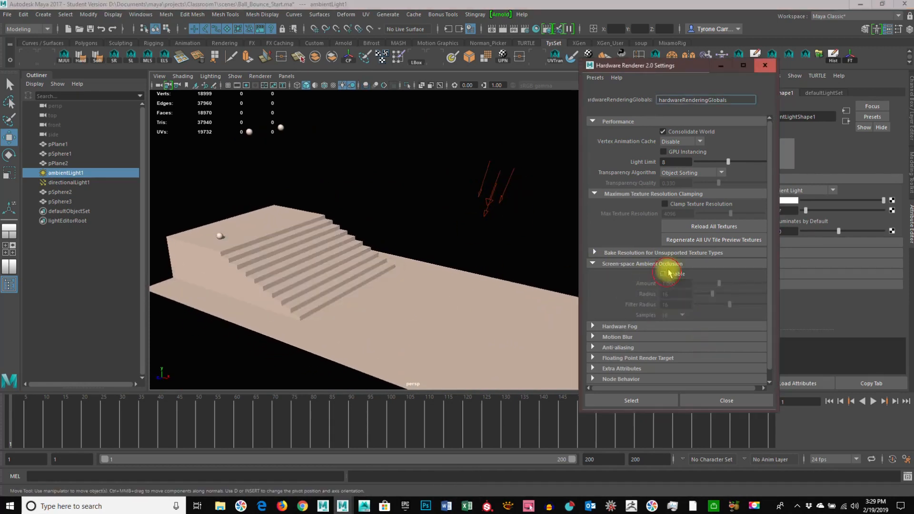
left_click(765, 65)
left_click(260, 76)
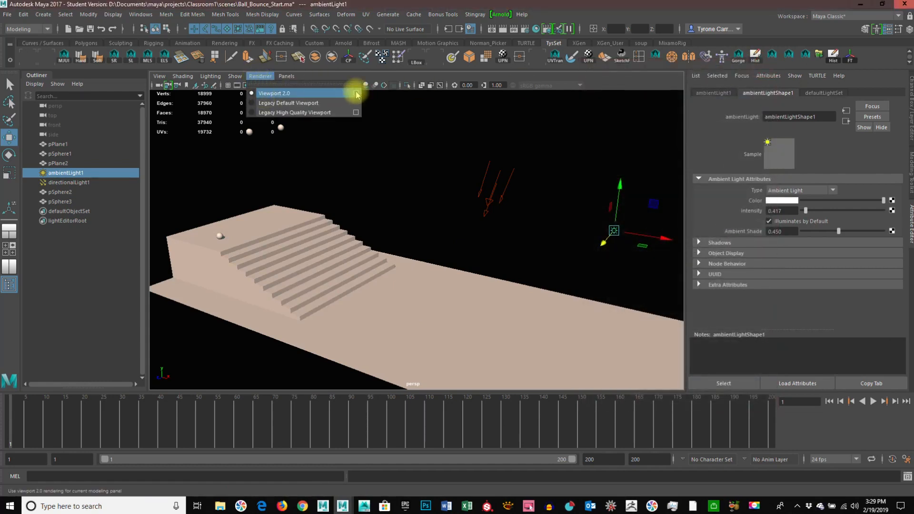
Step: Examine the balls' positions against the stair profile in the front view, and return to the perspective view
left_click_drag(503, 300, 444, 261, "alt")
key("space")
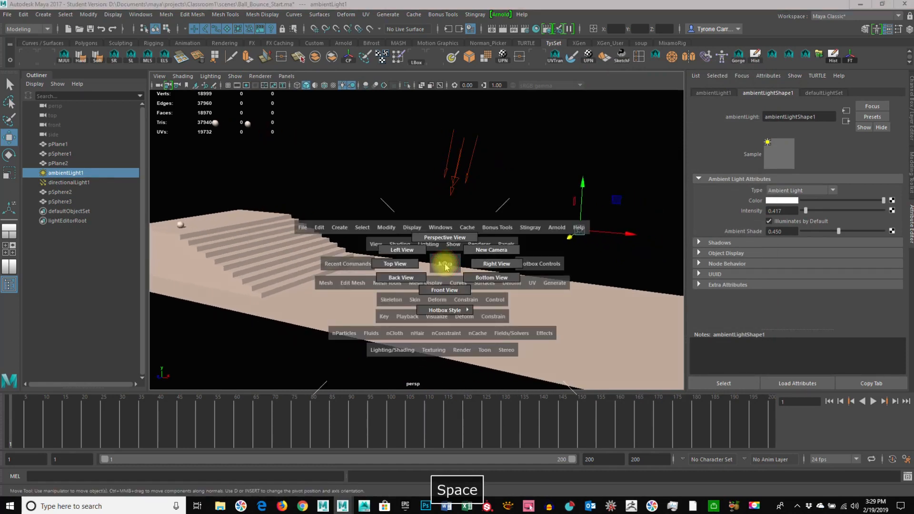
left_click_drag(444, 266, 435, 291)
middle_click_drag(357, 309, 406, 324, "alt")
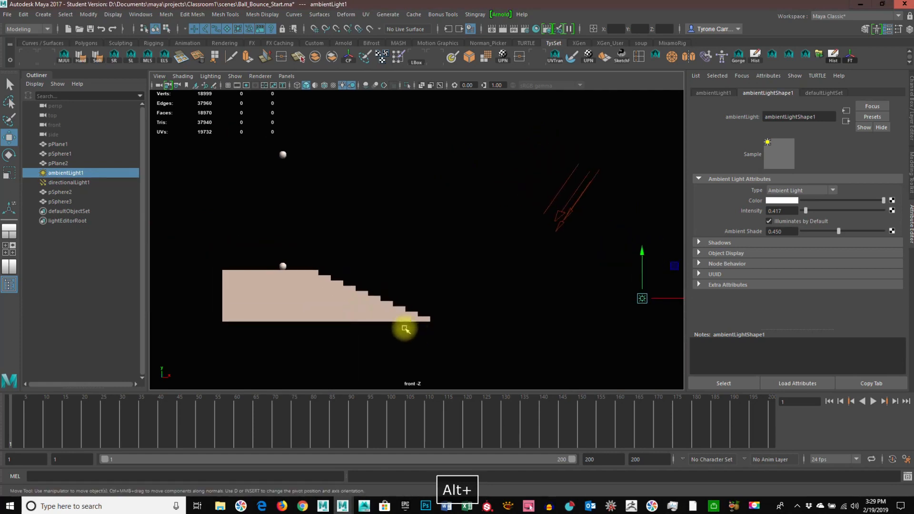
left_click_drag(274, 139, 294, 267)
left_click(361, 251)
middle_click_drag(541, 334, 478, 341, "alt")
right_click_drag(477, 341, 439, 339, "alt")
key("space")
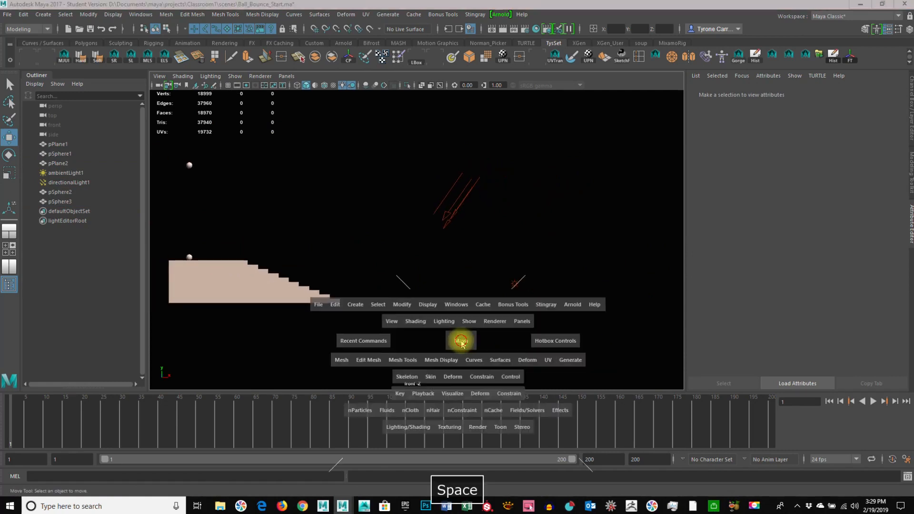
left_click_drag(462, 341, 471, 303)
Step: Lower the ground plane to about Y -1.26 and extrude its faces with a Local Translate Z of 1.325 to give it thickness
left_click_drag(529, 306, 481, 315, "alt")
left_click(416, 312)
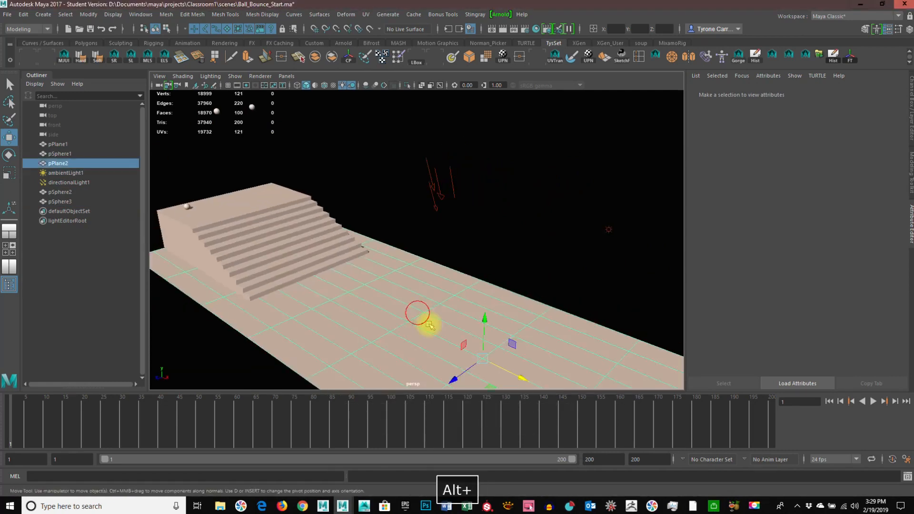
right_click_drag(455, 343, 409, 353, "alt")
middle_click_drag(443, 352, 382, 339, "alt")
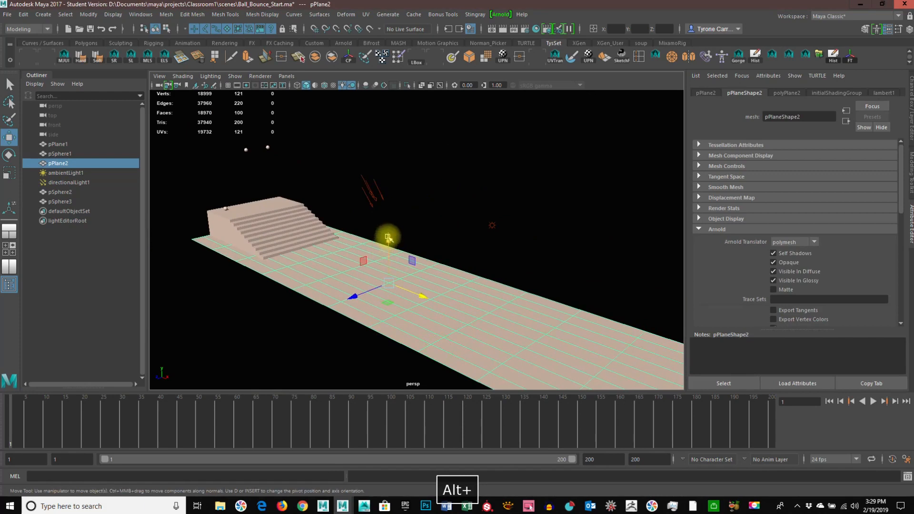
left_click_drag(388, 237, 390, 240)
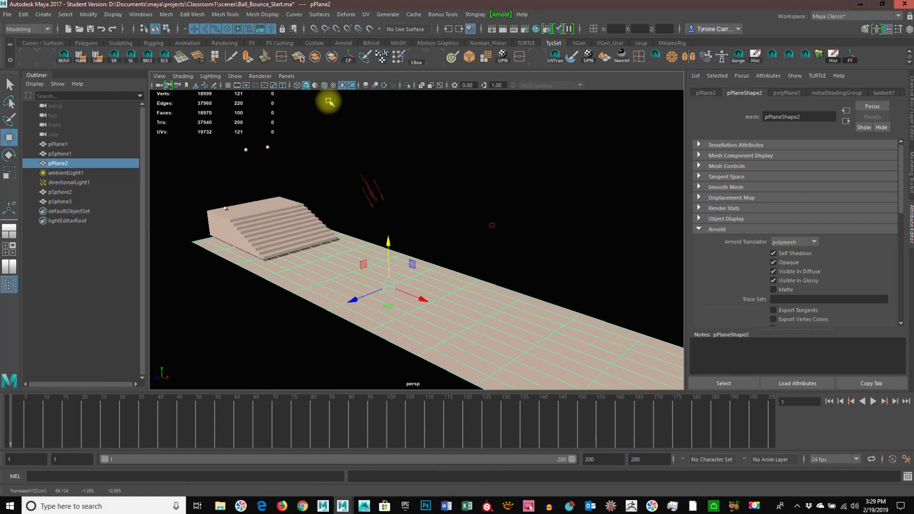
left_click(248, 57)
left_click_drag(198, 214, 415, 259)
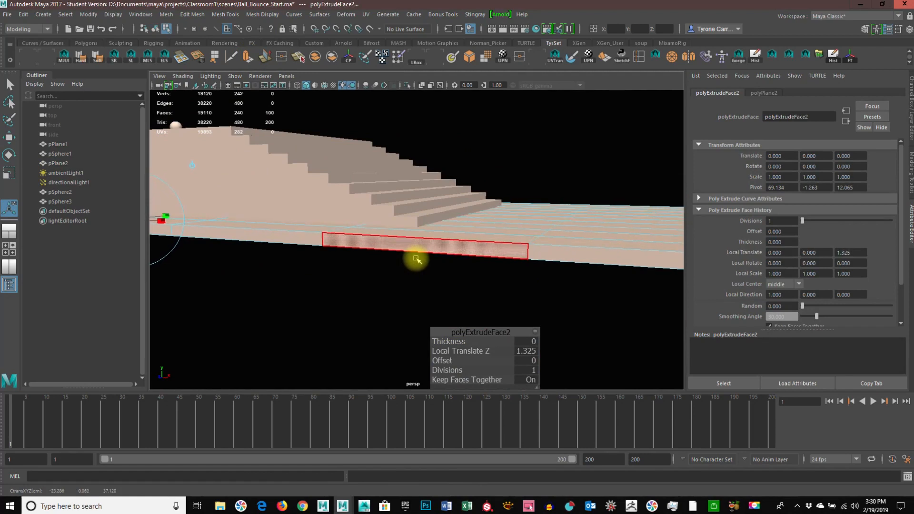
Step: Switch to the front view, return to object selection mode, and frame the stairs and ground in profile
right_click_drag(520, 292, 475, 269, "alt")
key("space")
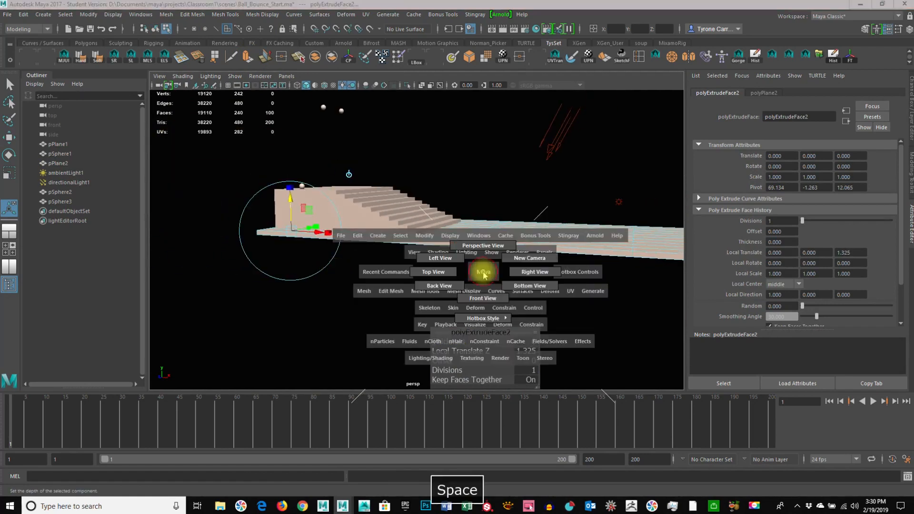
left_click(483, 296)
right_click_drag(509, 297, 495, 295, "alt")
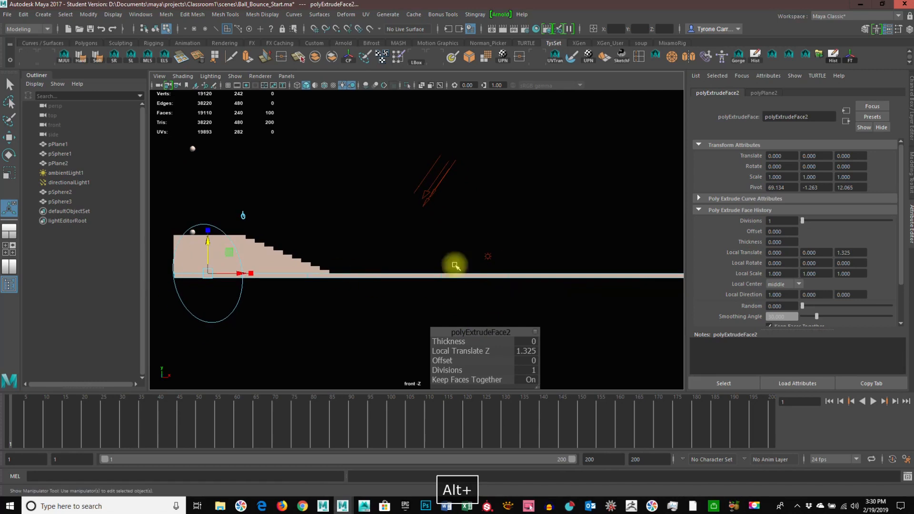
right_click_drag(272, 242, 319, 228)
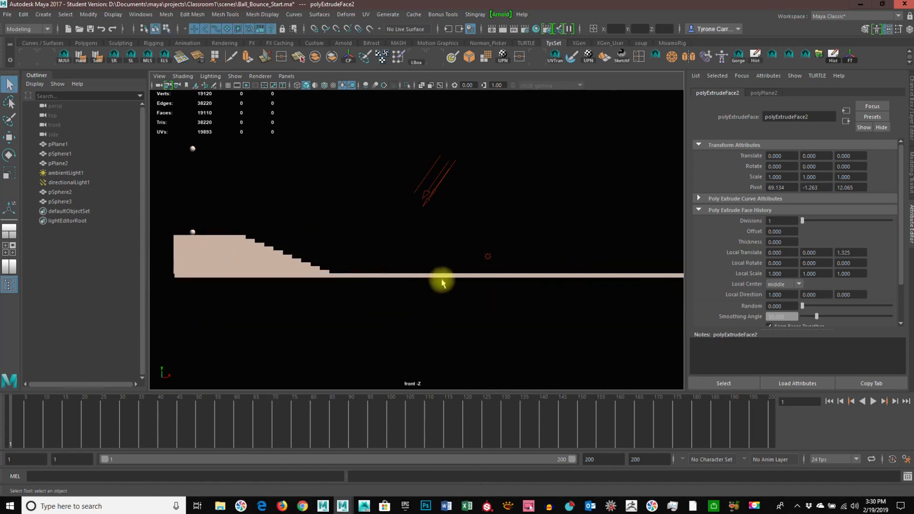
middle_click_drag(462, 332, 369, 265, "alt")
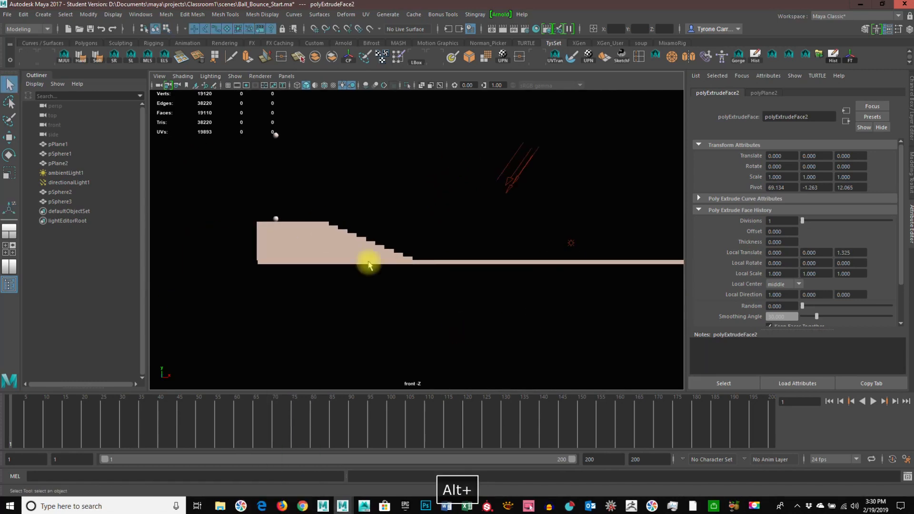
middle_click_drag(617, 322, 498, 328, "alt")
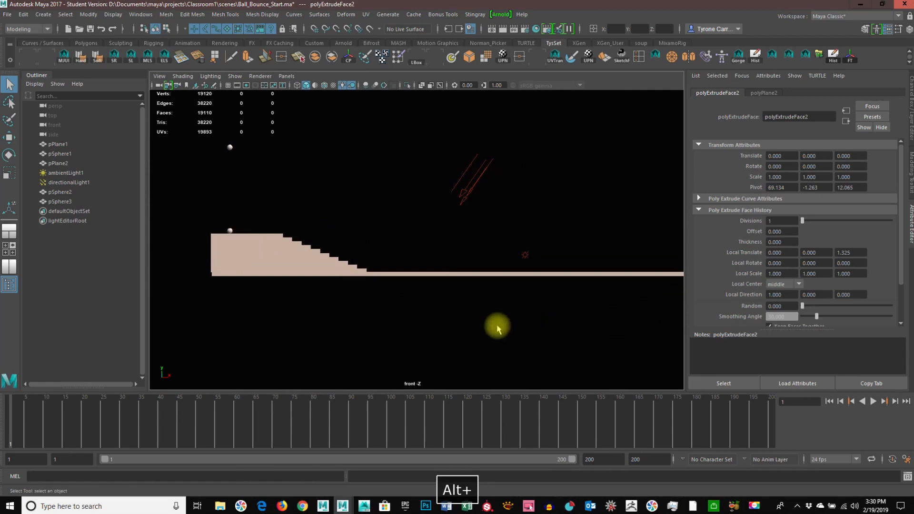
Step: Try moving the original ball down from the top platform and along the ground in the front view, and undo the moves
left_click(229, 232)
key("w")
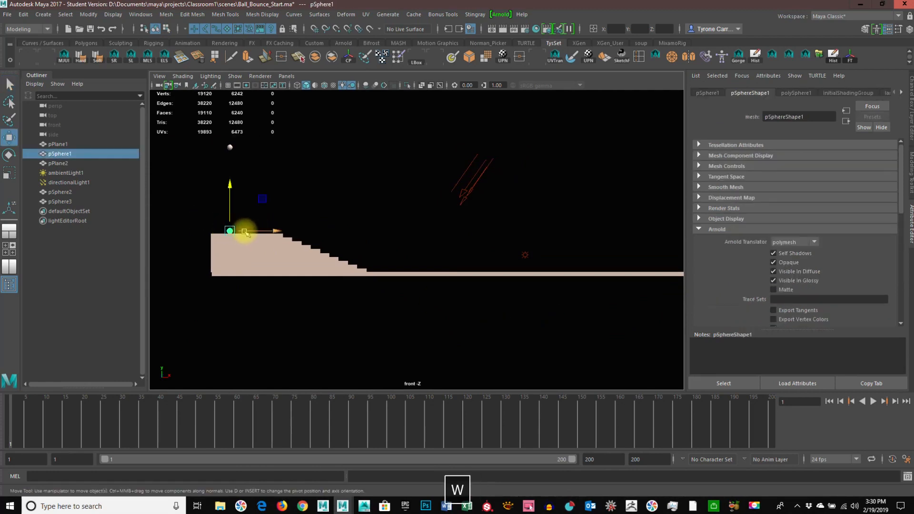
left_click_drag(230, 232, 394, 260)
right_click_drag(395, 260, 569, 315, "alt")
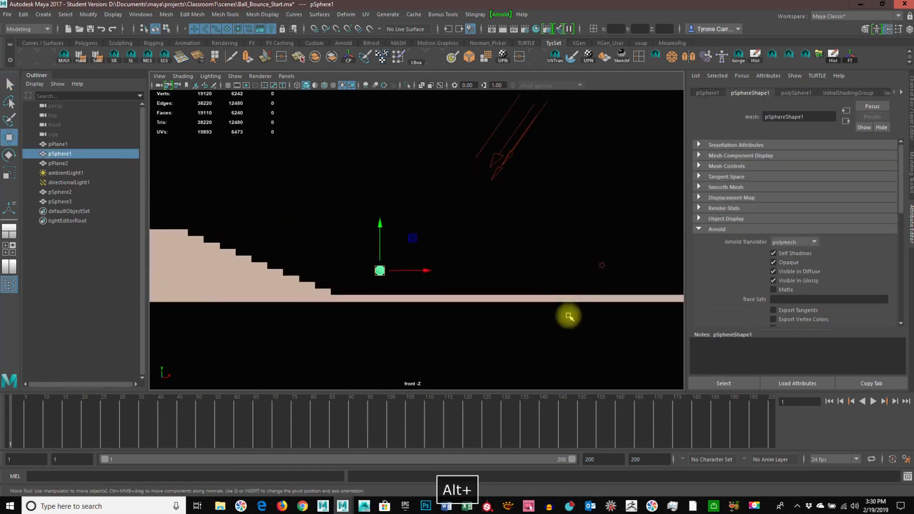
right_click_drag(390, 334, 539, 350, "alt")
middle_click_drag(540, 350, 553, 295, "alt")
right_click_drag(338, 290, 503, 301, "alt")
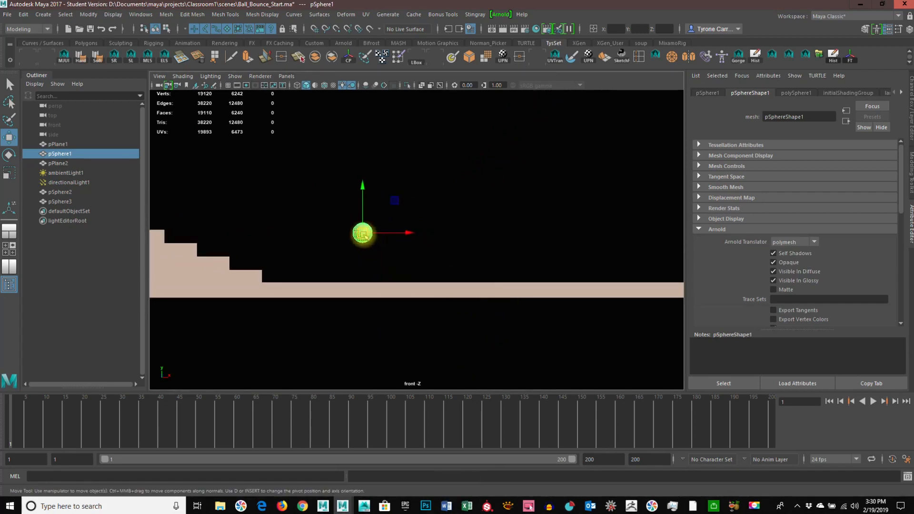
left_click_drag(362, 233, 673, 298)
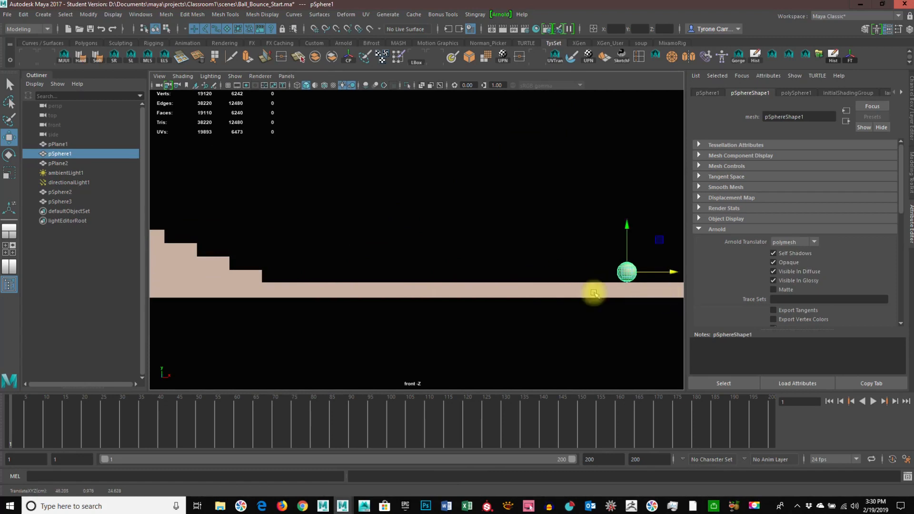
left_click_drag(631, 272, 579, 251)
key("z")
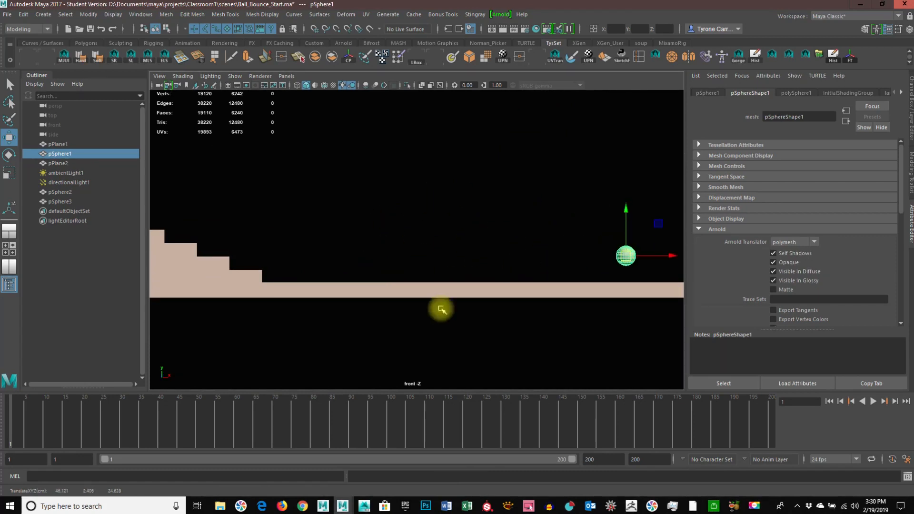
key("z")
right_click_drag(617, 321, 465, 279, "alt")
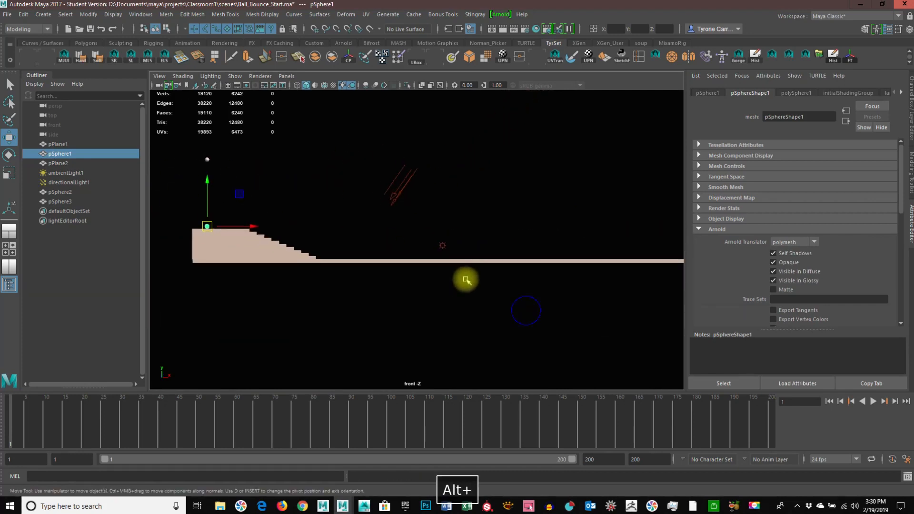
Step: Select the ambient and directional lights together, move them up and away from the stairs, and return to the front view
left_click_drag(363, 167, 485, 203)
key("space")
left_click_drag(581, 266, 497, 279, "alt")
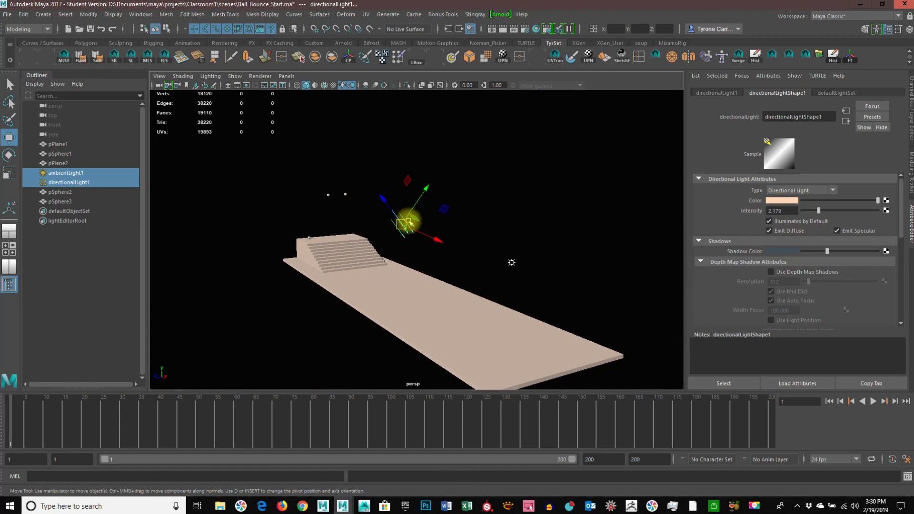
left_click_drag(425, 187, 528, 101)
left_click_drag(432, 254, 606, 307, "alt")
key("space")
middle_click_drag(606, 307, 513, 316, "alt")
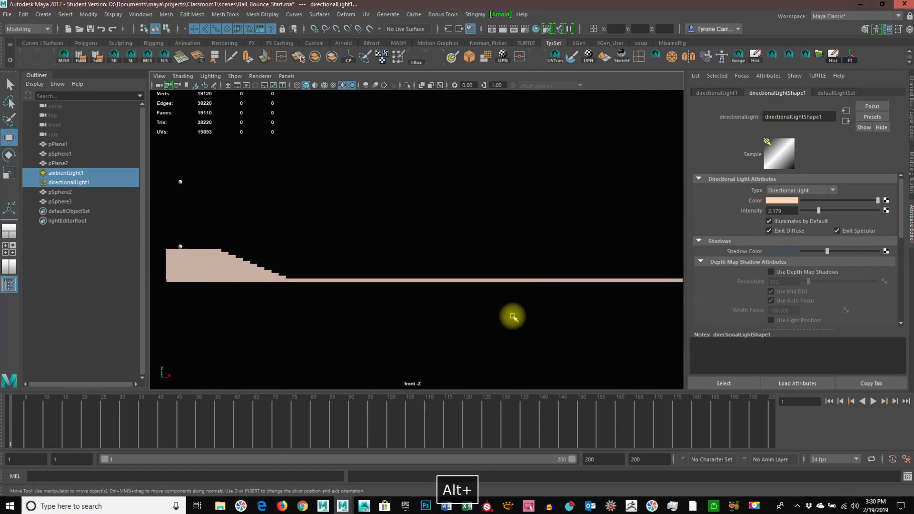